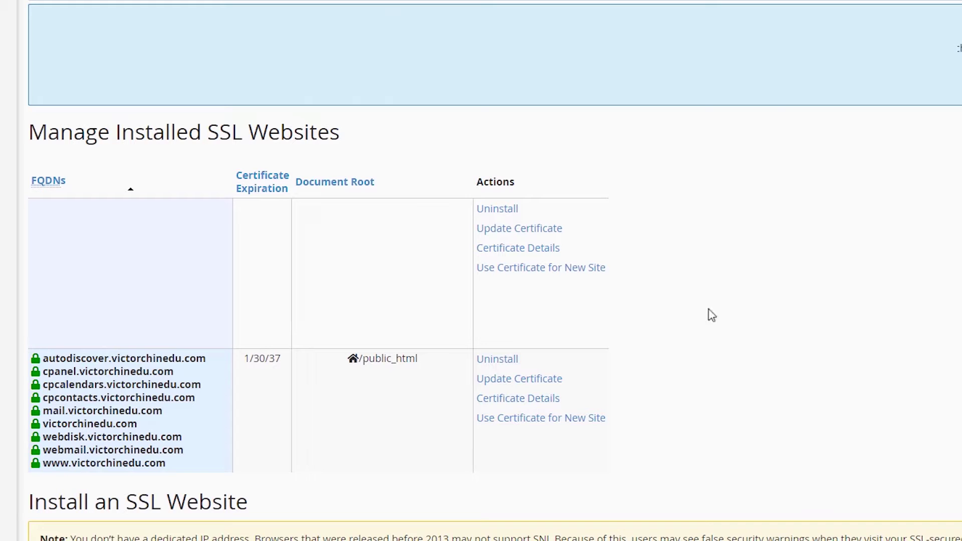
# Step: Highlight the certificate's 1/30/37 expiry date in cPanel's installed SSL websites table
pyautogui.moveTo(241, 356); pyautogui.dragTo(284, 362)
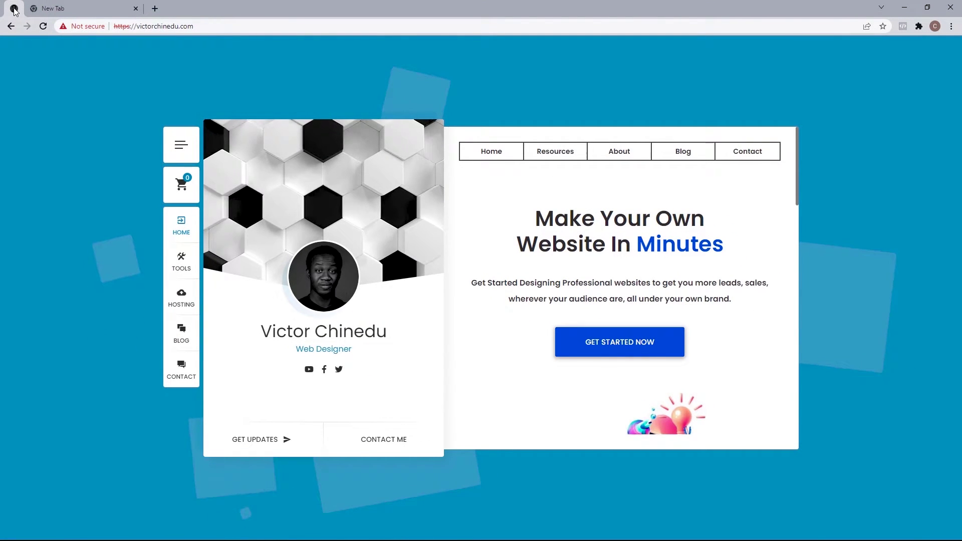
# Step: Go to cloudflare.com and sign up with an e-mail address and account password
pyautogui.click(70, 8)
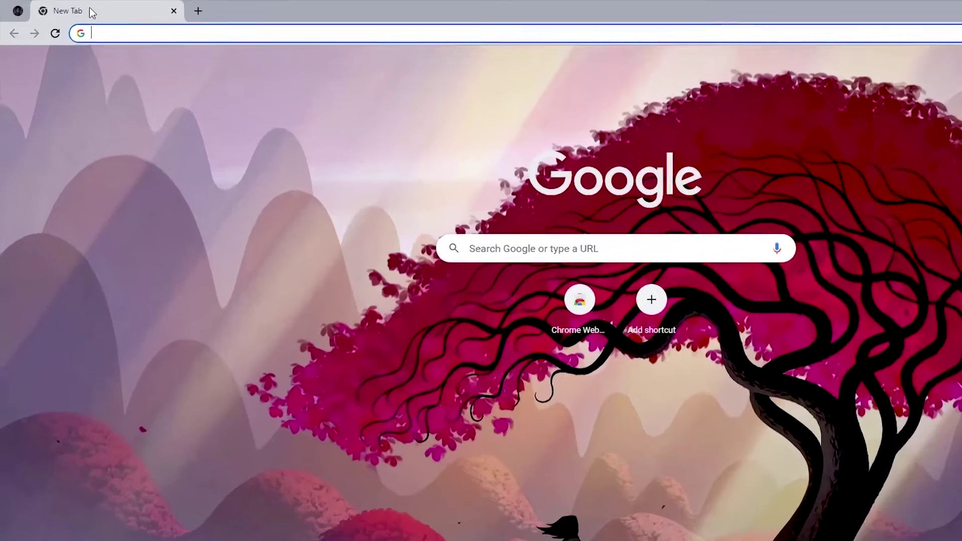
pyautogui.write('Cloudflare.com')
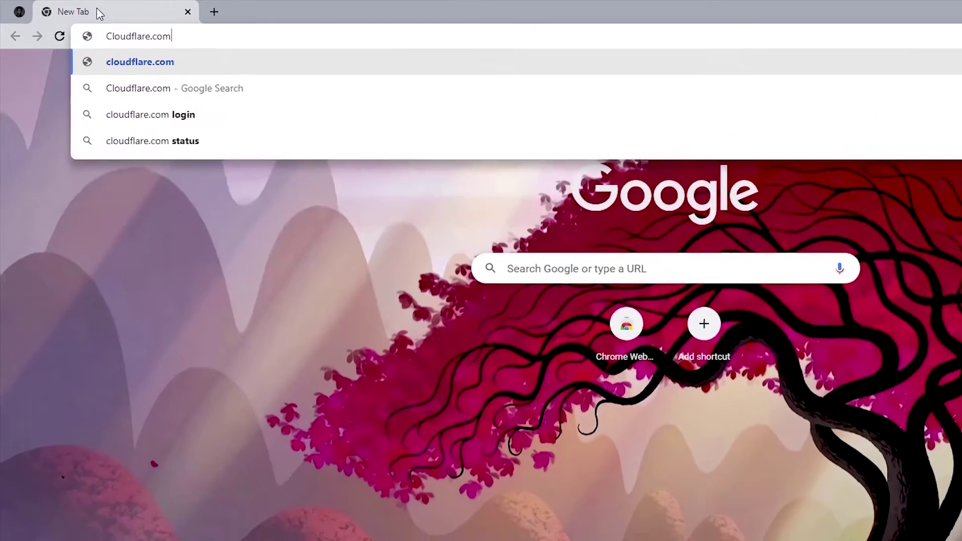
pyautogui.press('Return')
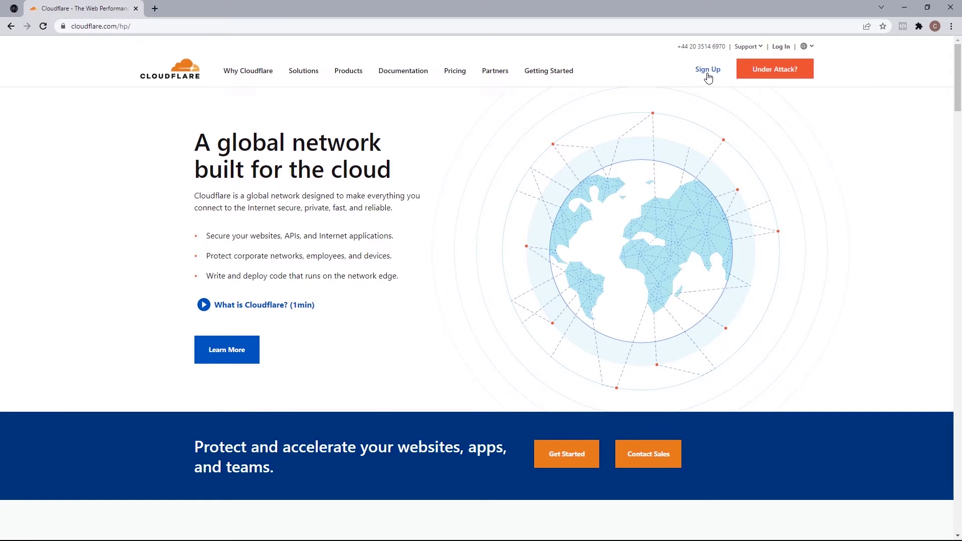
pyautogui.click(707, 72)
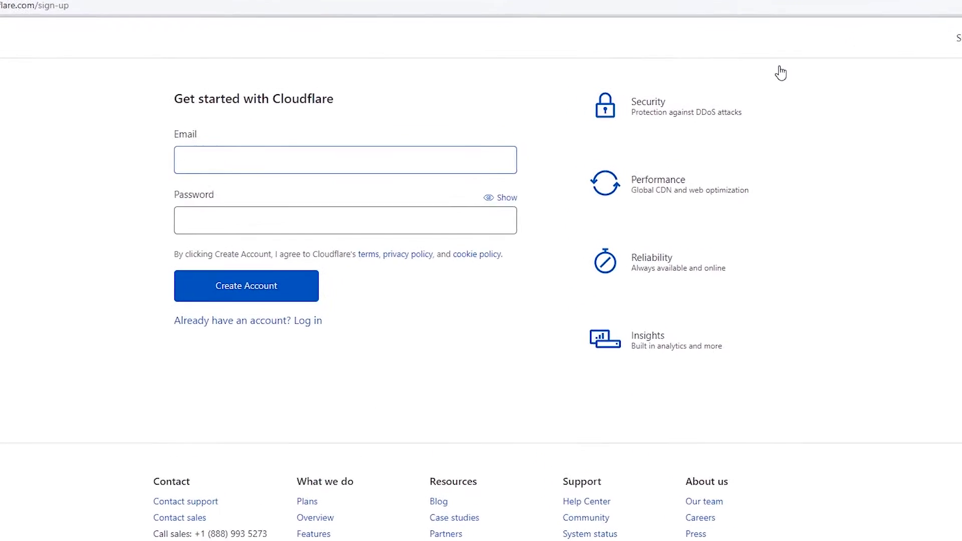
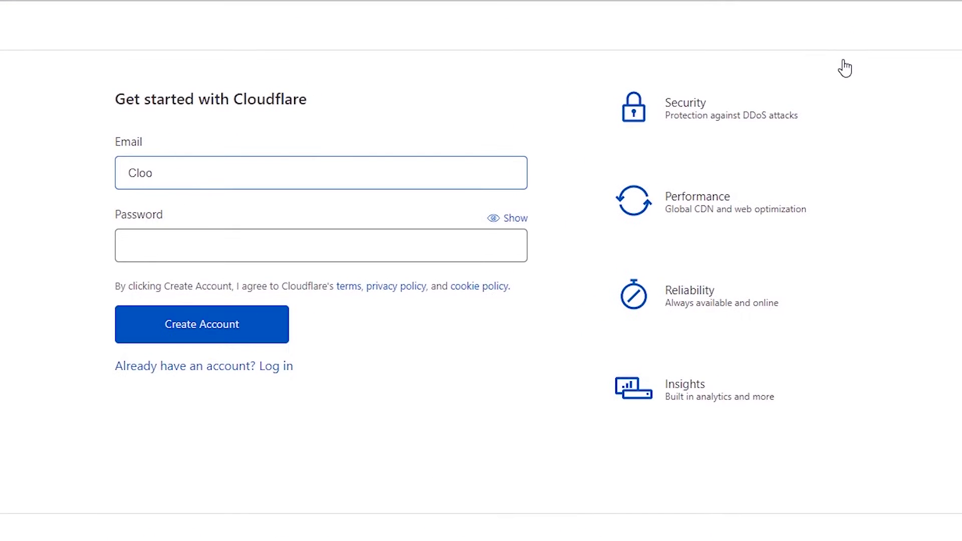
pyautogui.click(279, 240)
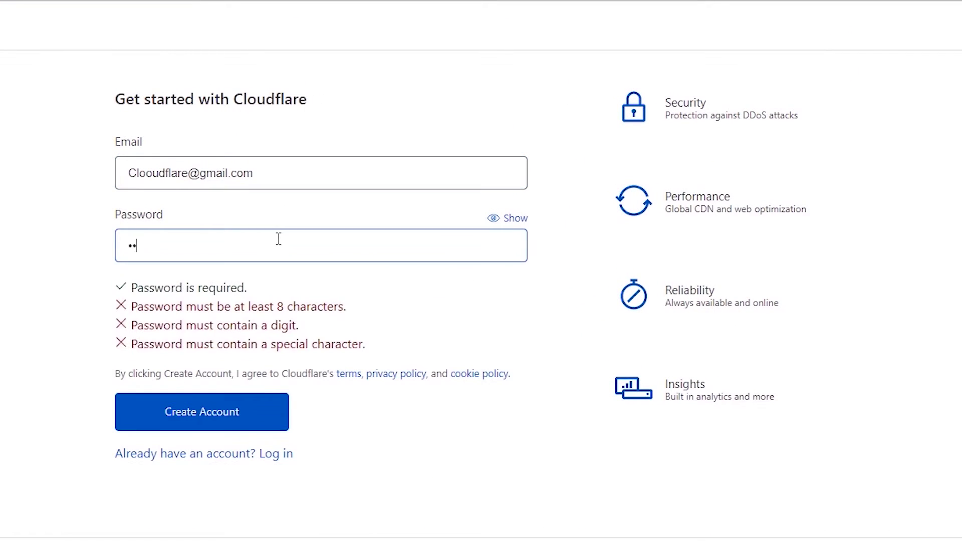
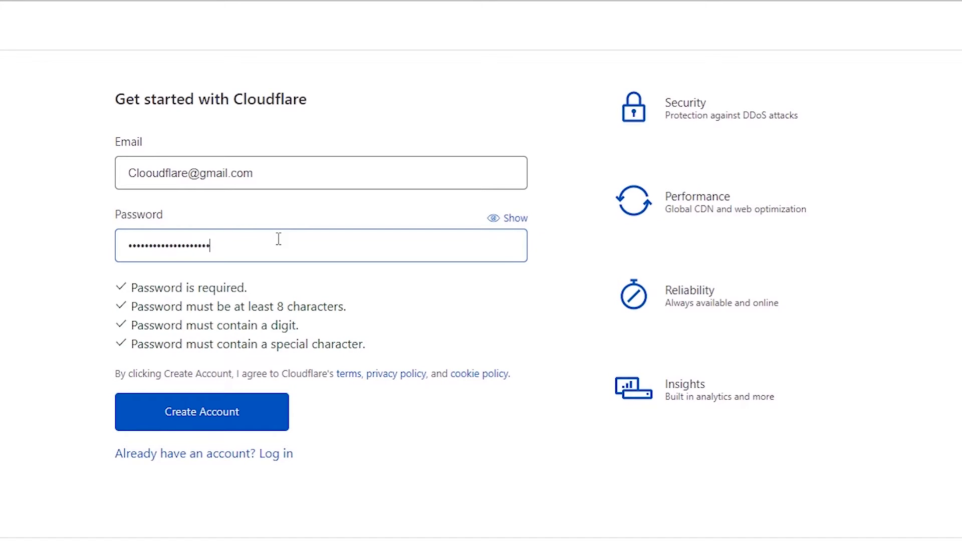
pyautogui.click(193, 416)
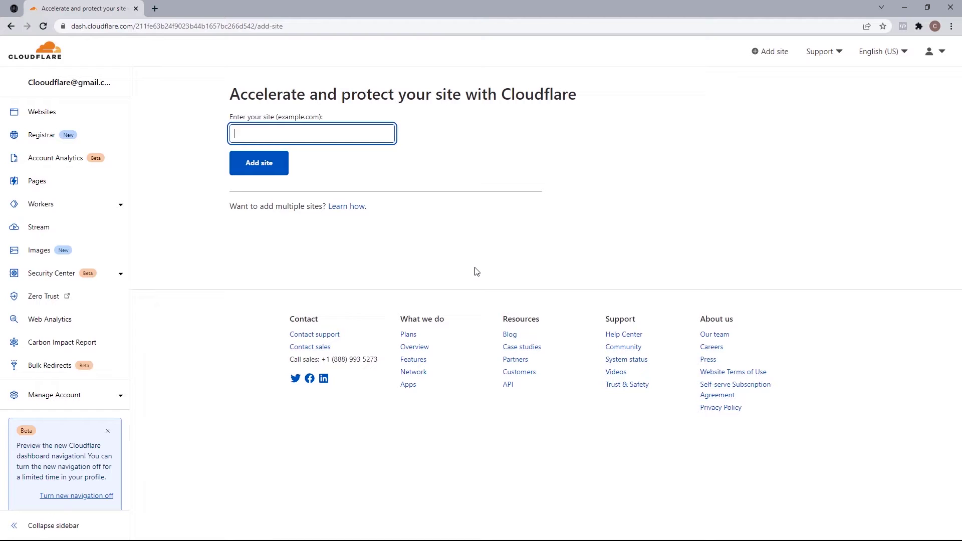
# Step: Open Cloudflare's verification e-mail in Gmail and follow its verification link
pyautogui.click(157, 9)
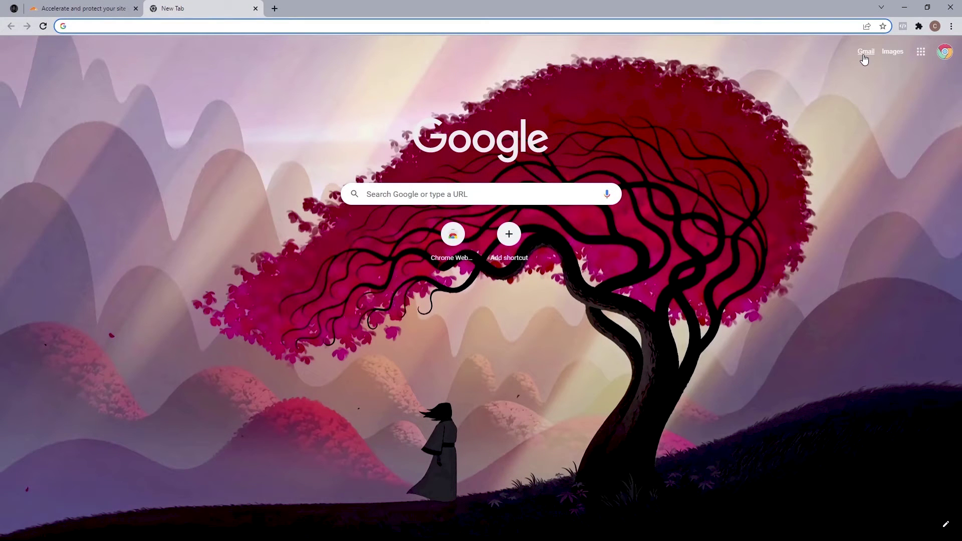
pyautogui.click(865, 55)
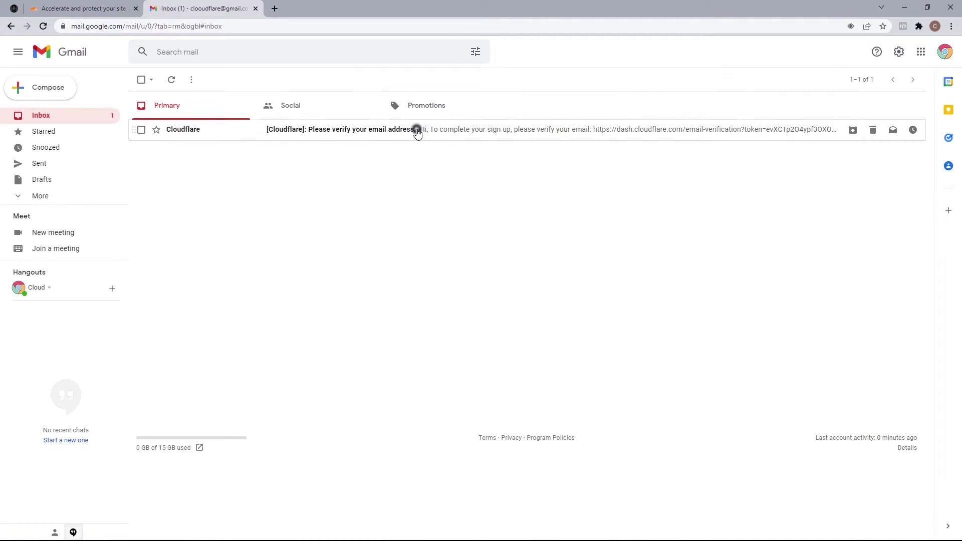
pyautogui.click(416, 129)
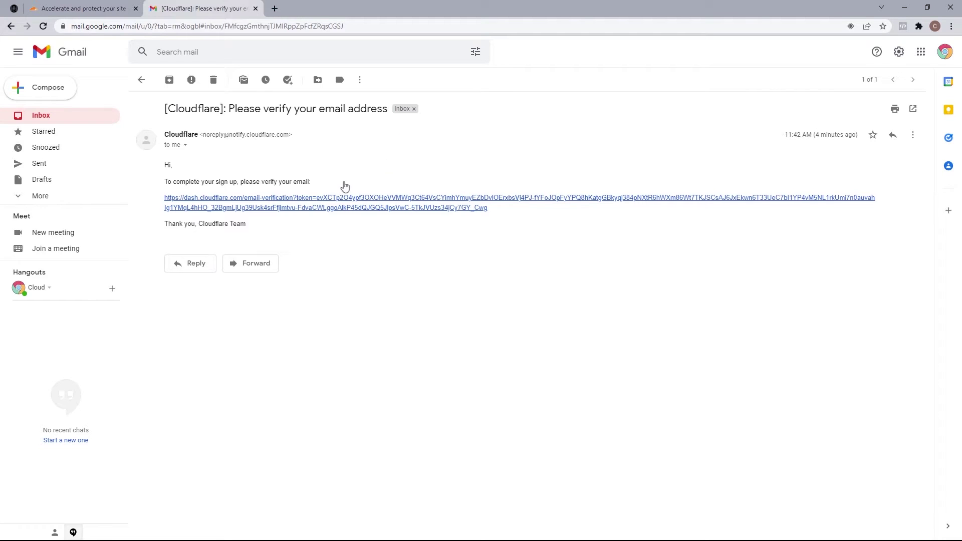
pyautogui.click(322, 197)
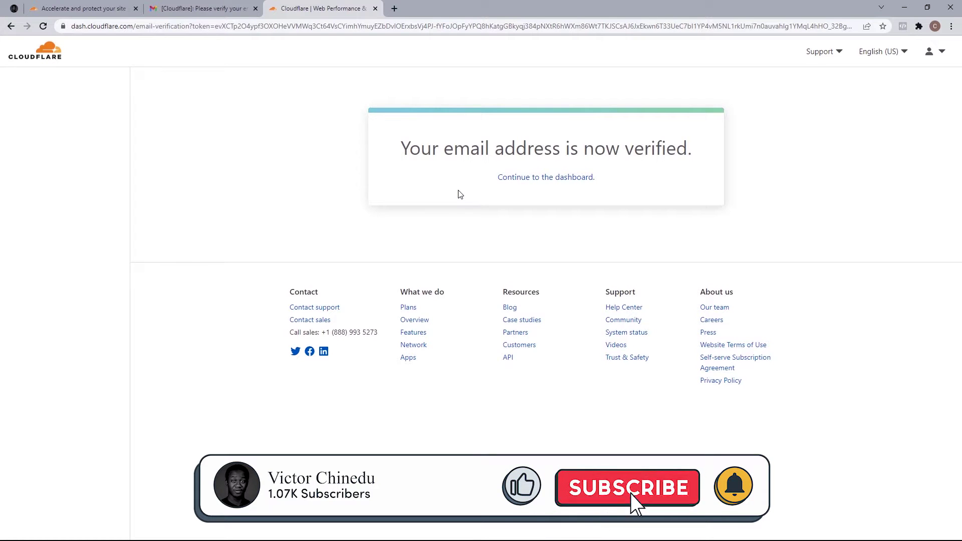
# Step: Continue to the Cloudflare dashboard and add victorchinedu.com as a new site
pyautogui.click(546, 179)
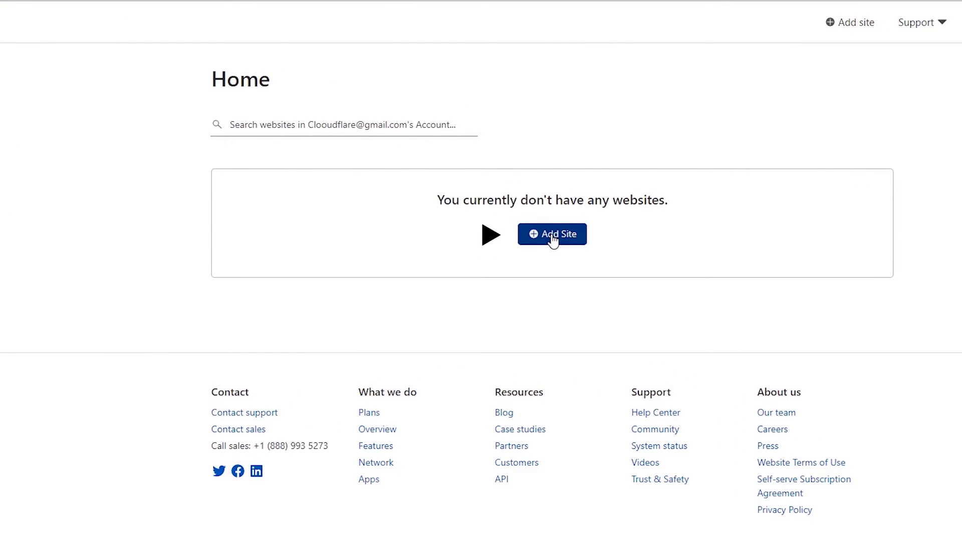
pyautogui.click(552, 235)
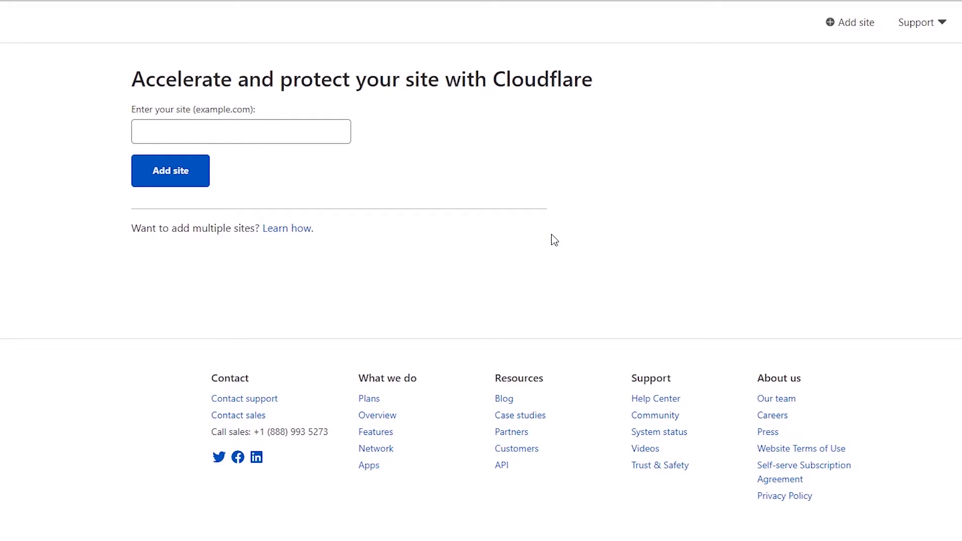
pyautogui.click(236, 134)
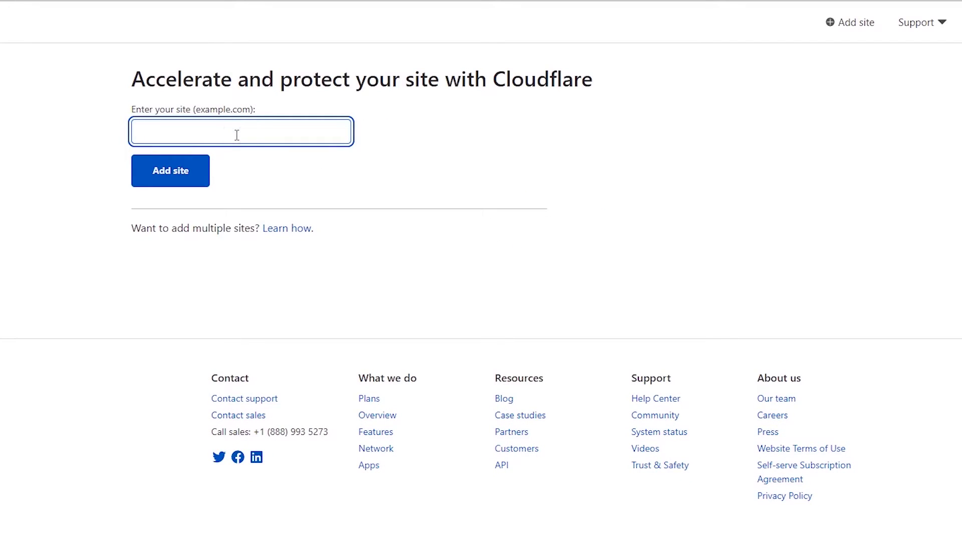
pyautogui.write('victorchinedu.com')
pyautogui.click(165, 173)
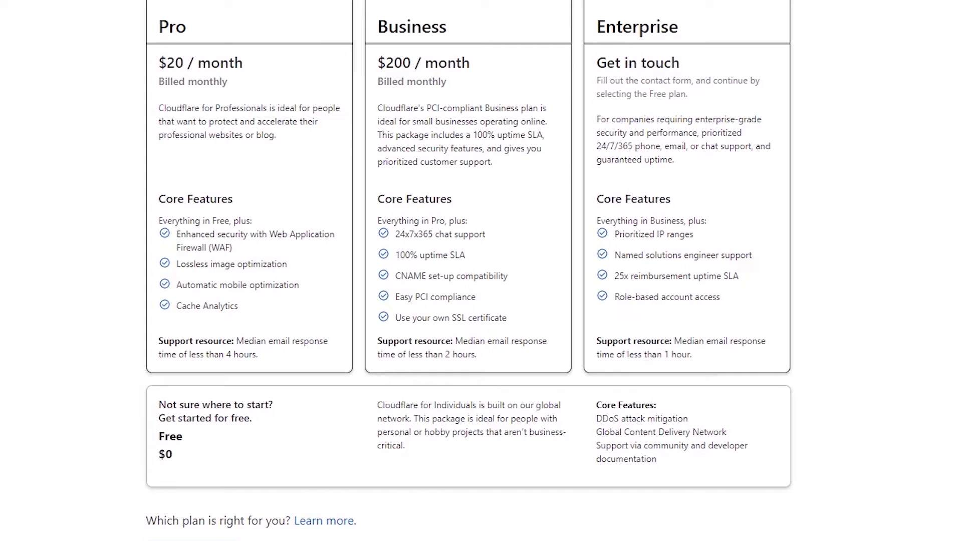
# Step: Choose the Free plan and accept the scanned DNS records to reach the nameserver instructions
pyautogui.click(308, 428)
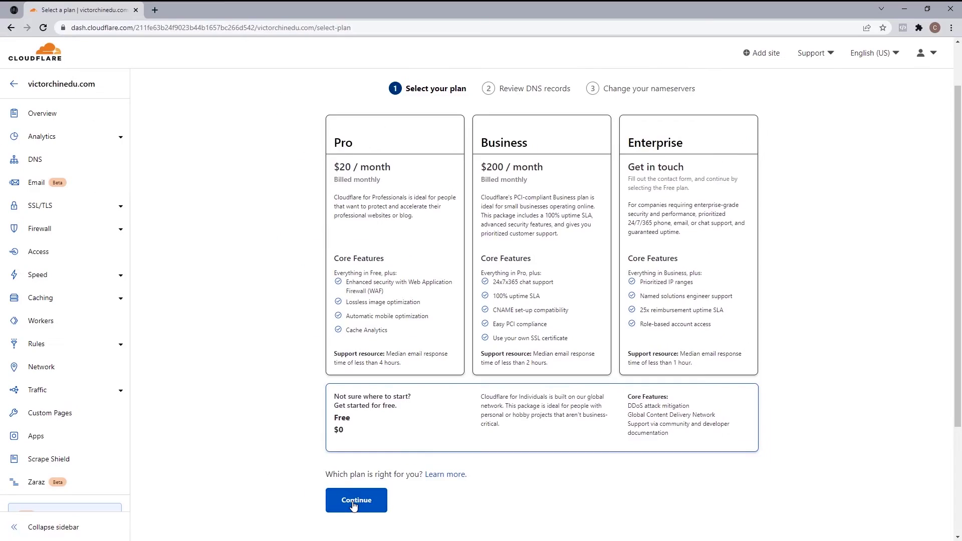
pyautogui.click(354, 504)
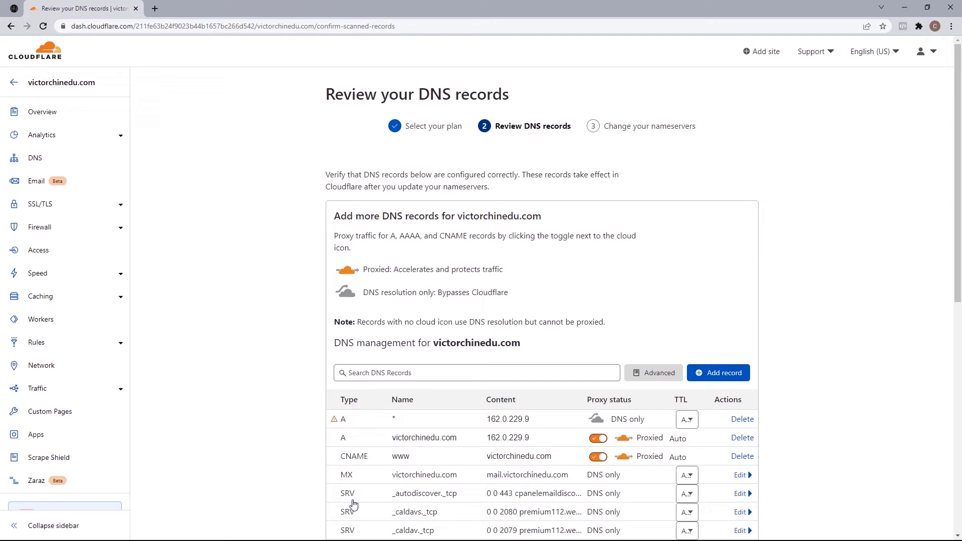
pyautogui.moveTo(958, 278); pyautogui.dragTo(961, 421)
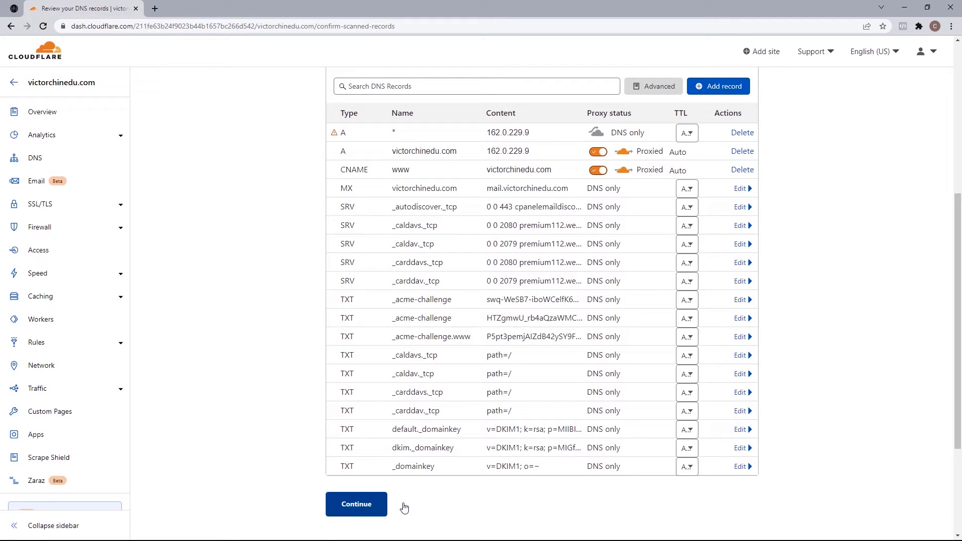
pyautogui.click(355, 507)
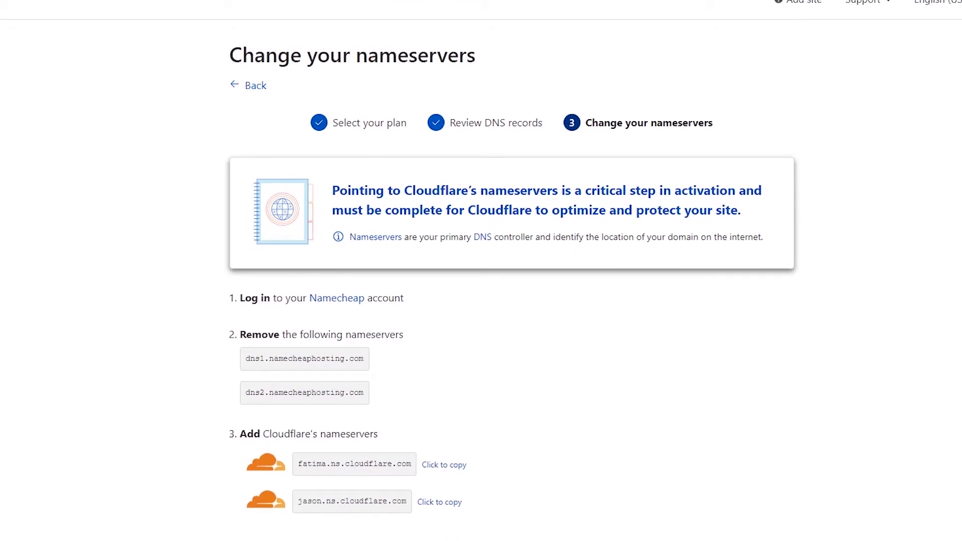
pyautogui.scroll(-1, 510, 276)
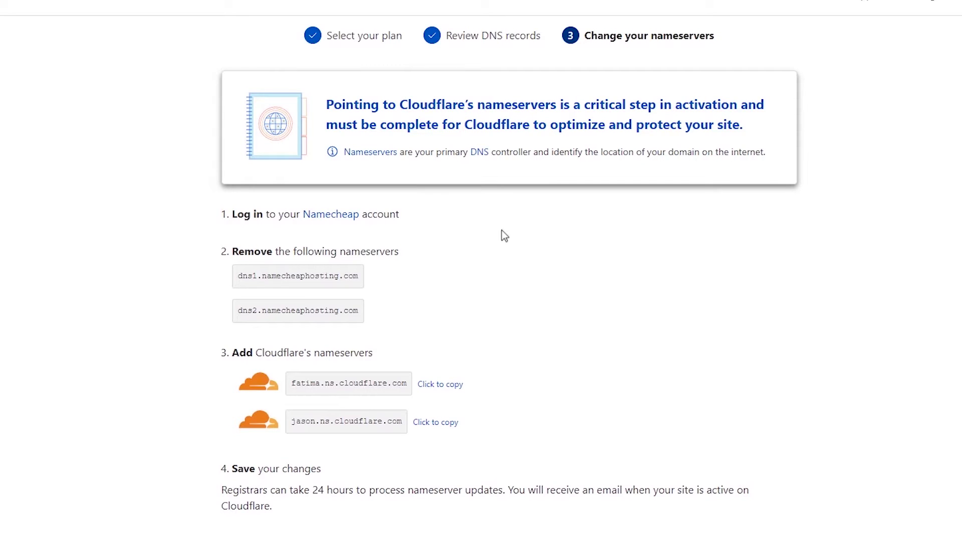
# Step: In Namecheap, switch the domain's nameservers to Custom DNS
pyautogui.click(329, 215)
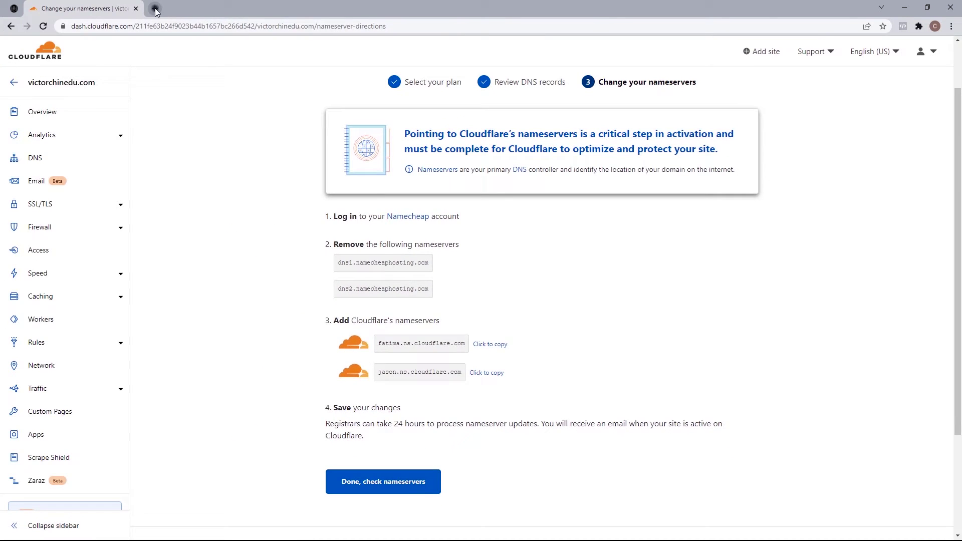
pyautogui.write('Nam')
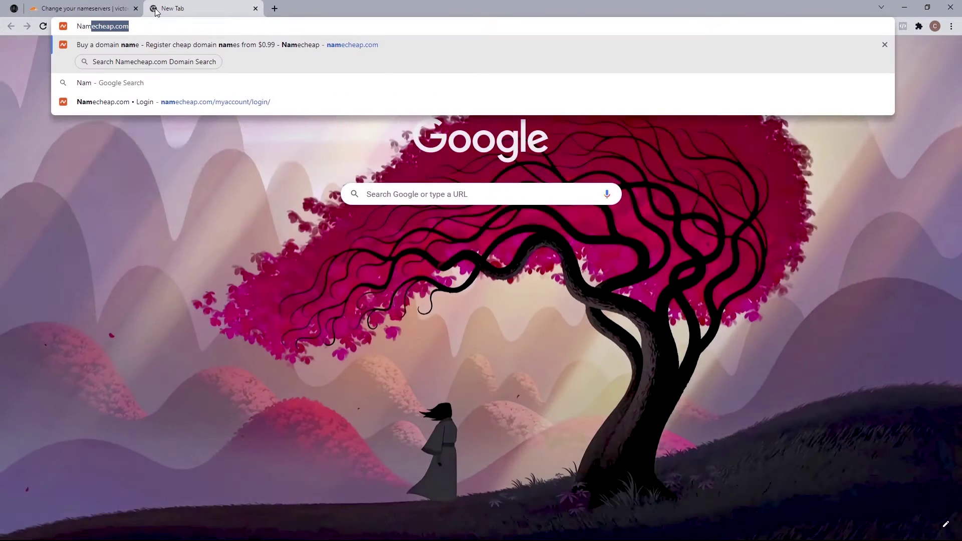
pyautogui.press('Return')
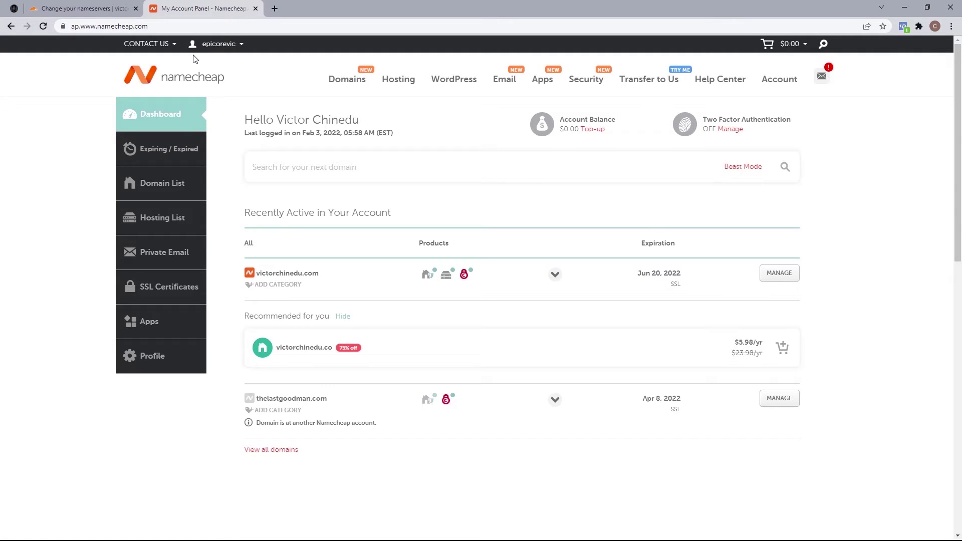
pyautogui.click(779, 274)
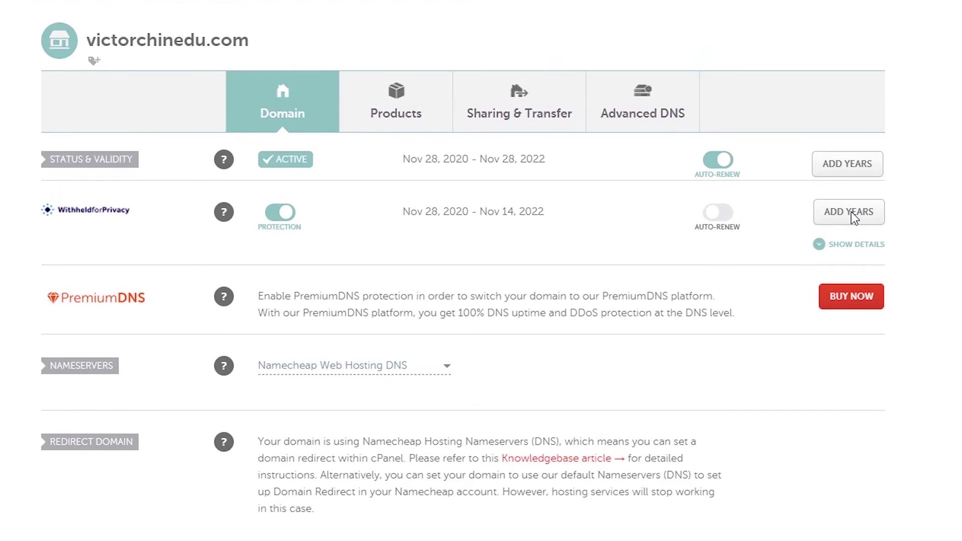
pyautogui.click(355, 377)
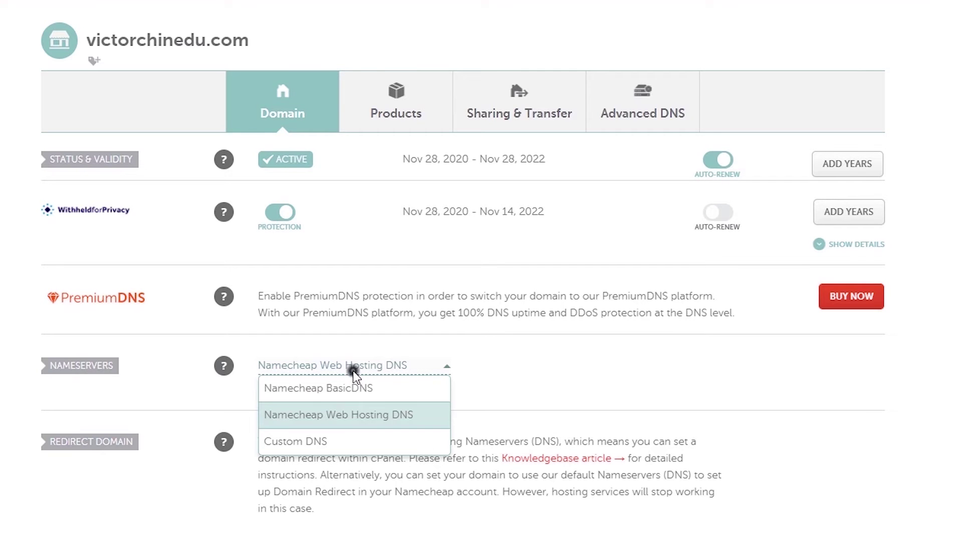
pyautogui.click(318, 441)
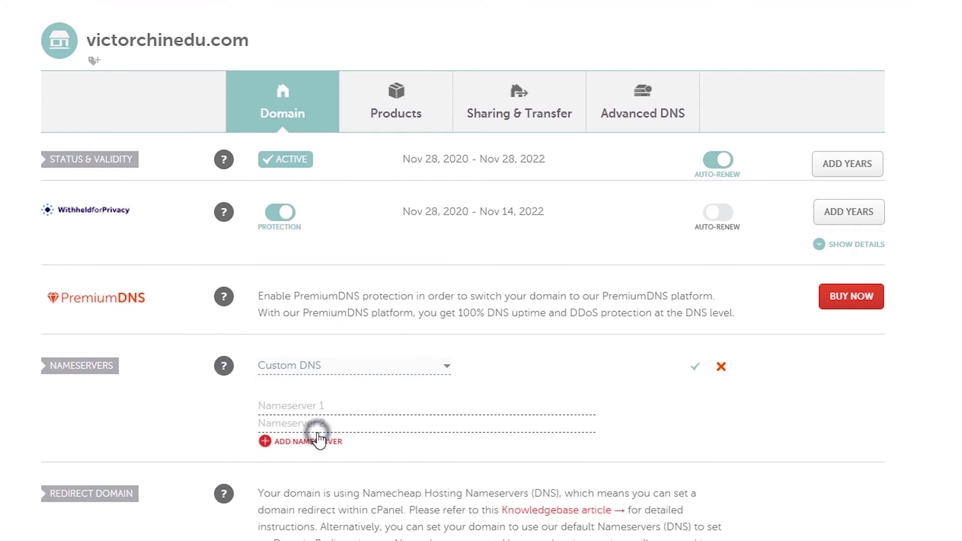
# Step: Copy fatima.ns.cloudflare.com from Cloudflare into Namecheap's first nameserver field
pyautogui.click(80, 14)
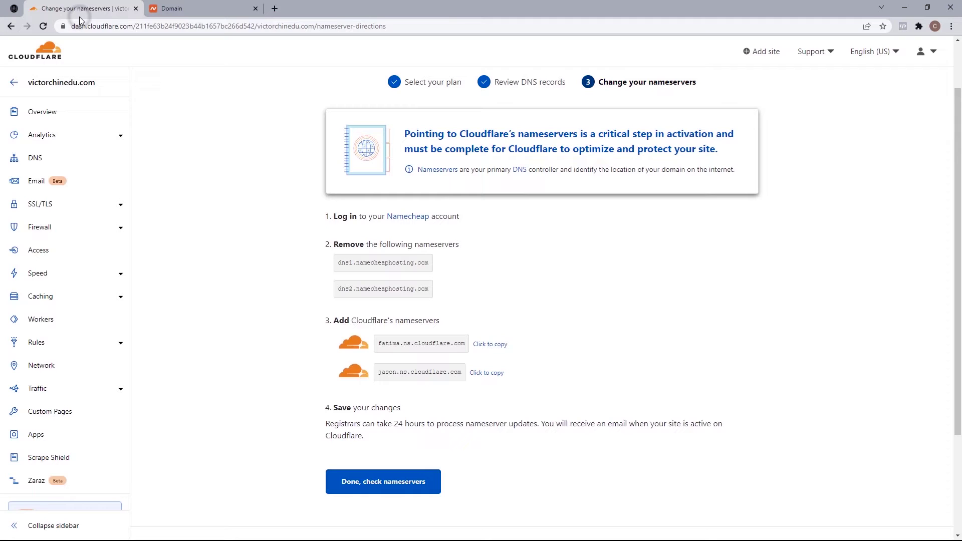
pyautogui.click(491, 349)
pyautogui.click(173, 9)
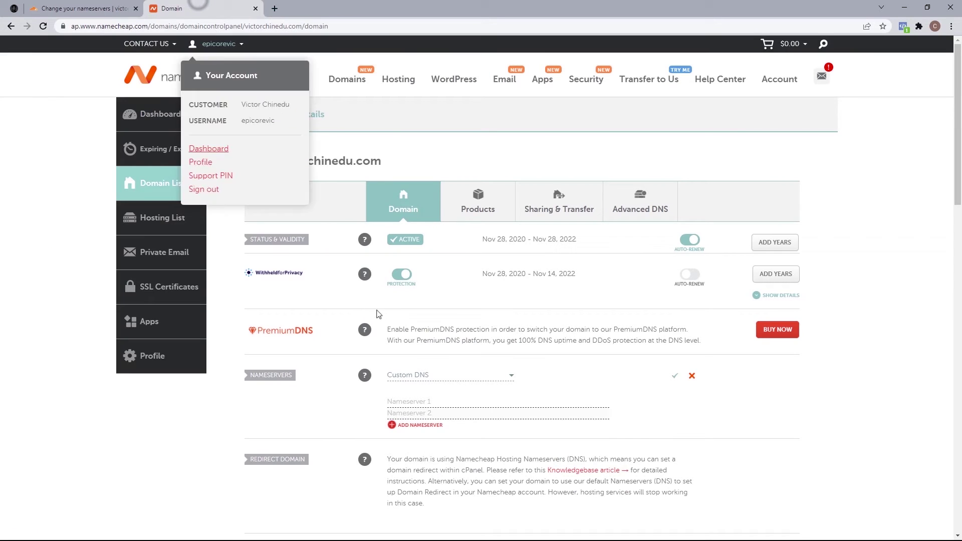
pyautogui.click(429, 402)
pyautogui.rightClick(429, 401)
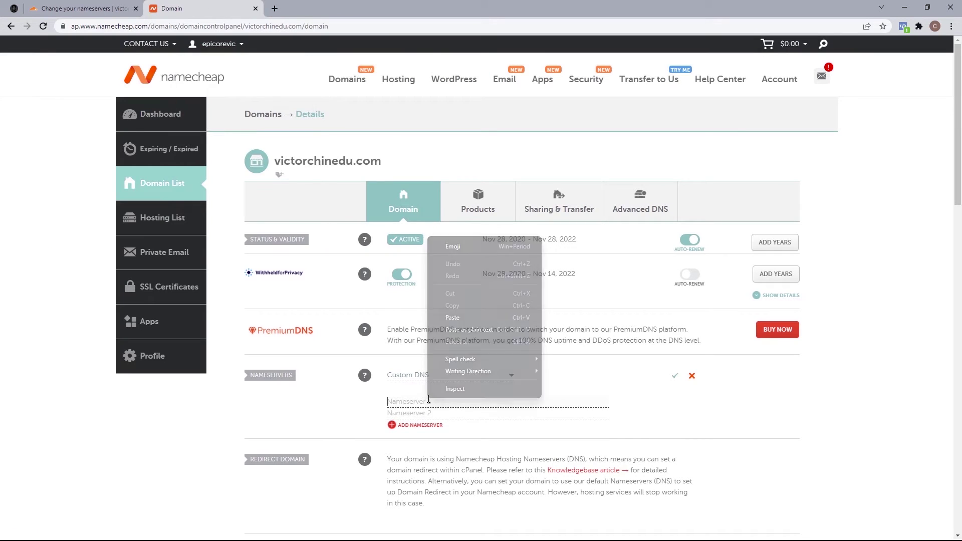
pyautogui.click(452, 317)
# Step: Paste jason.ns.cloudflare.com as the second nameserver and save the custom DNS
pyautogui.click(89, 8)
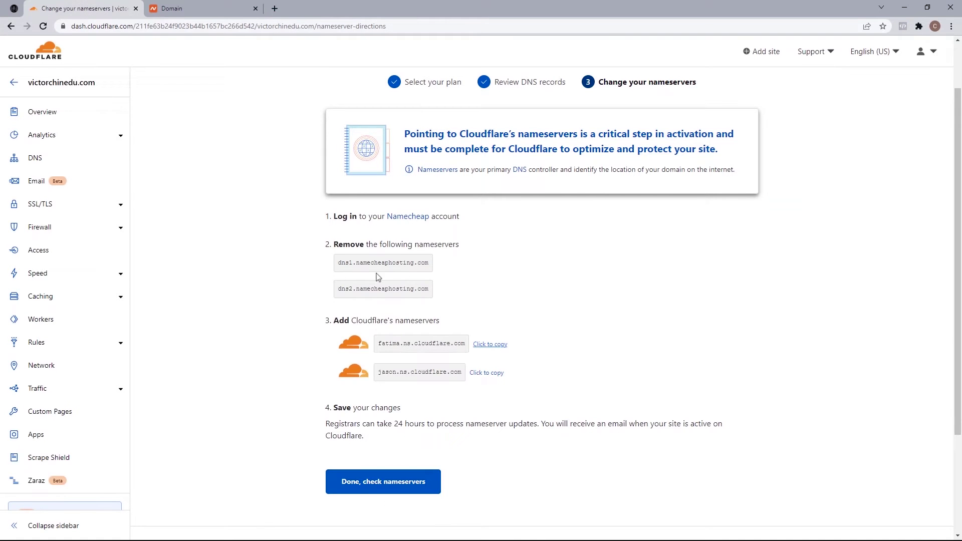
pyautogui.click(483, 372)
pyautogui.click(202, 10)
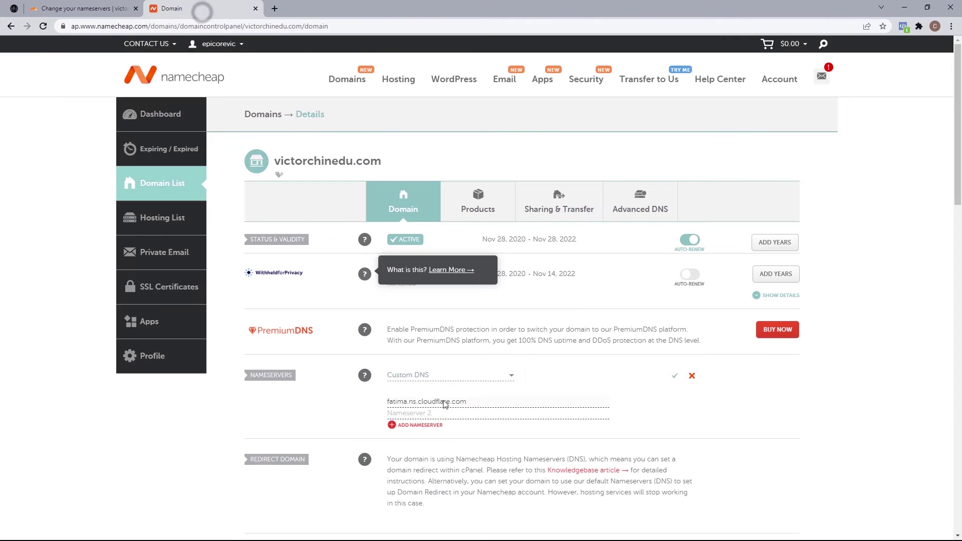
pyautogui.rightClick(453, 413)
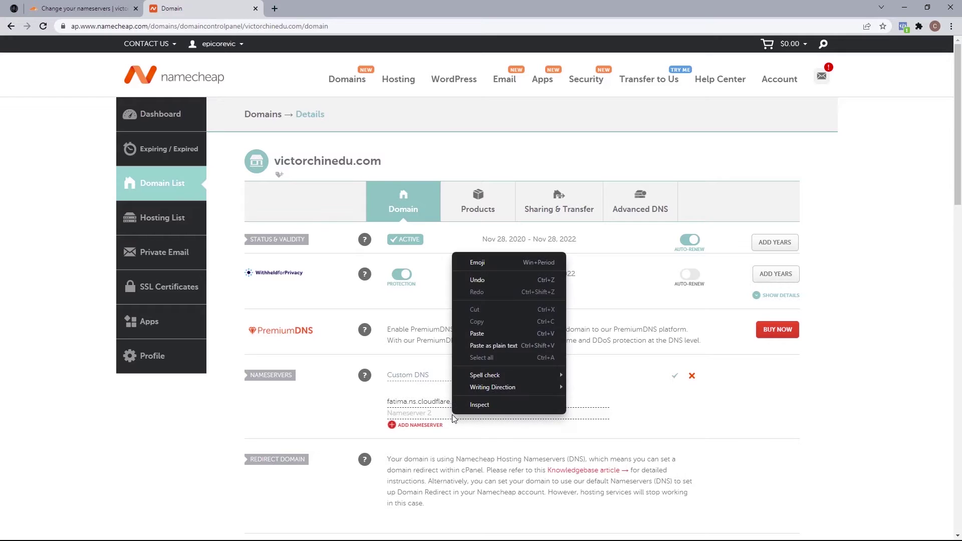
pyautogui.click(477, 334)
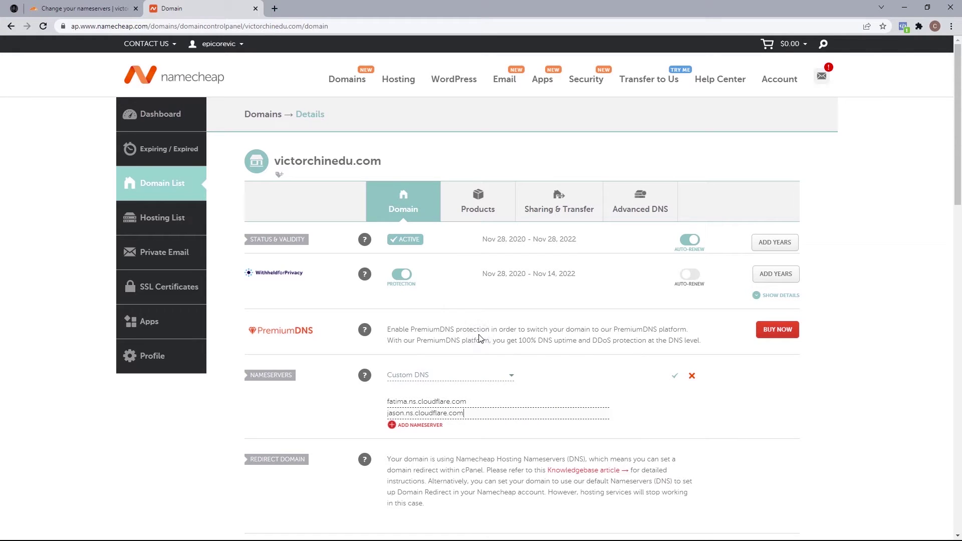
pyautogui.click(672, 377)
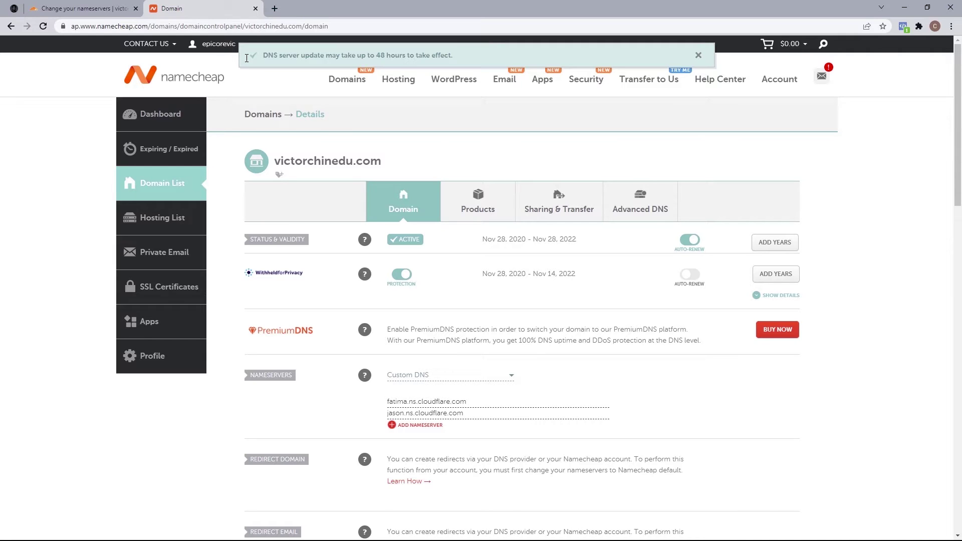
# Step: Confirm in Cloudflare that the nameservers were changed and have them checked
pyautogui.click(90, 6)
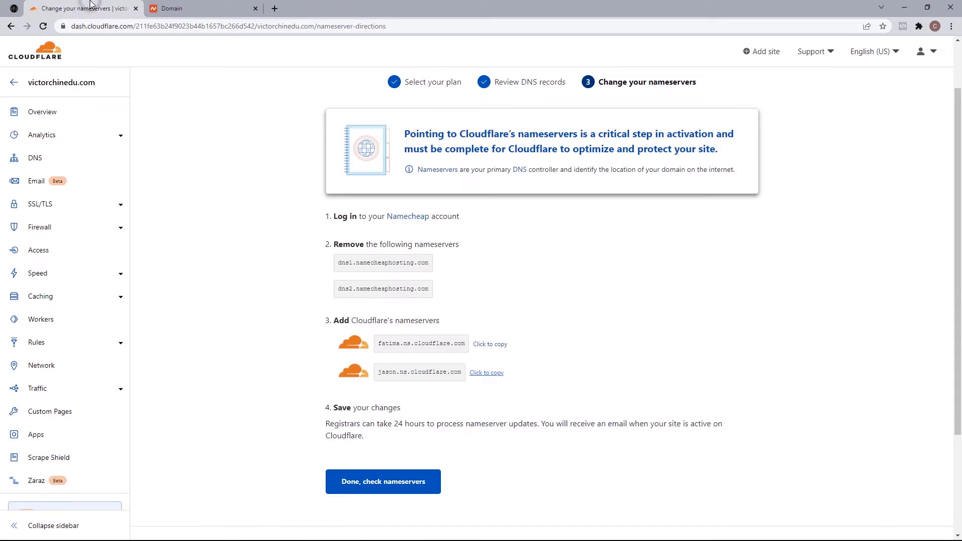
pyautogui.click(377, 484)
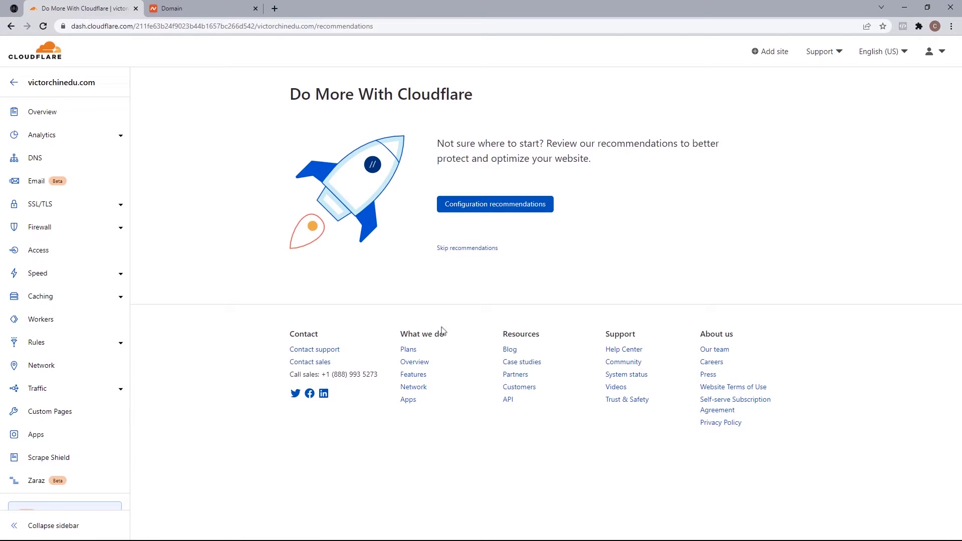
pyautogui.click(492, 206)
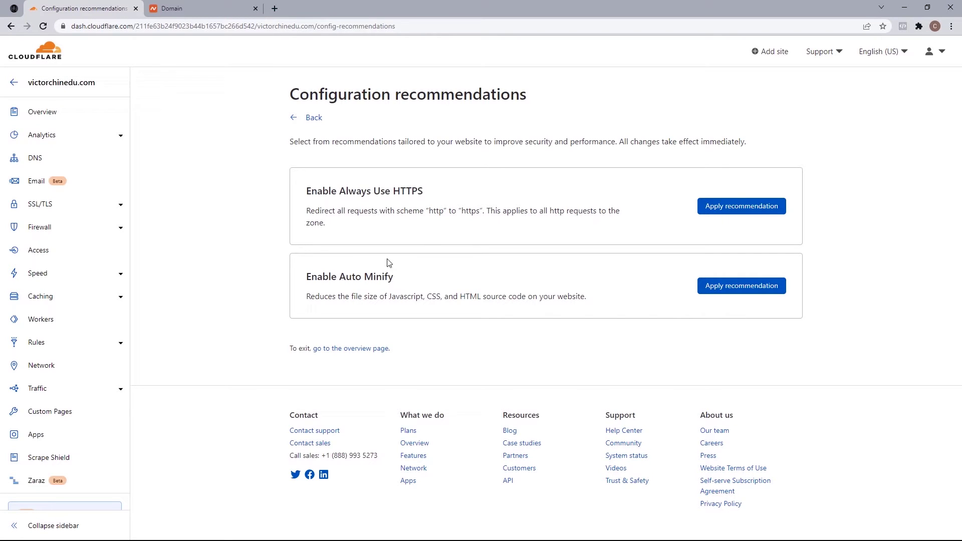
# Step: Apply the Auto Minify and Always Use HTTPS recommendations, then go to the overview
pyautogui.moveTo(305, 297); pyautogui.dragTo(592, 300)
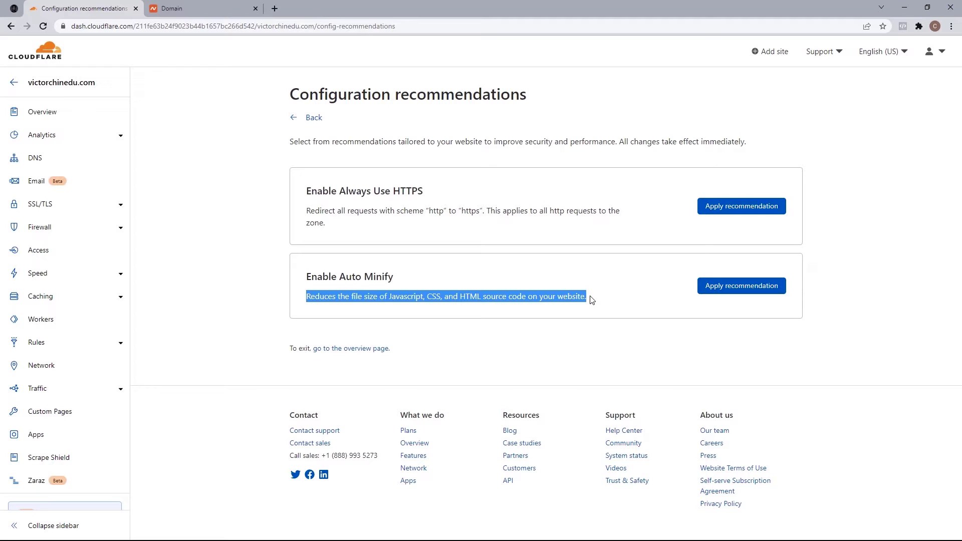
pyautogui.click(734, 292)
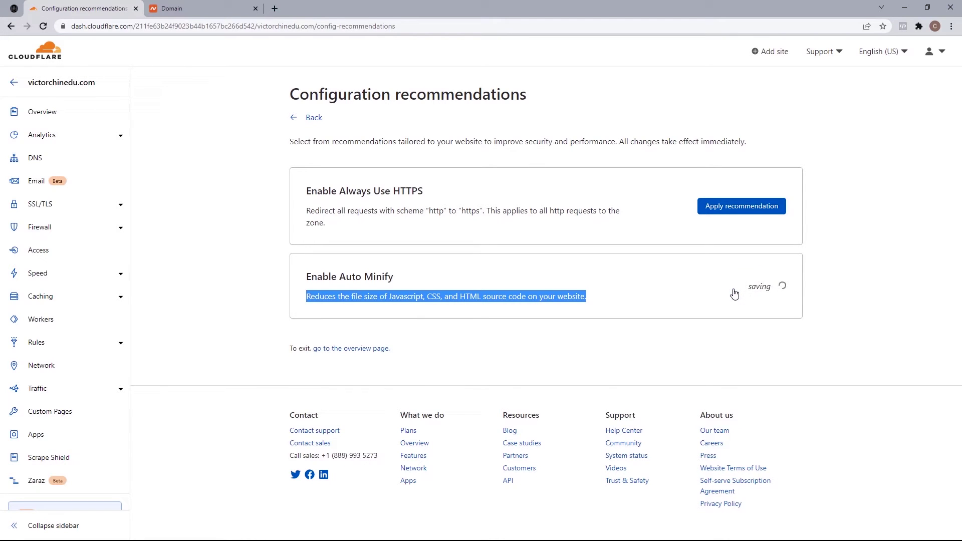
pyautogui.click(740, 209)
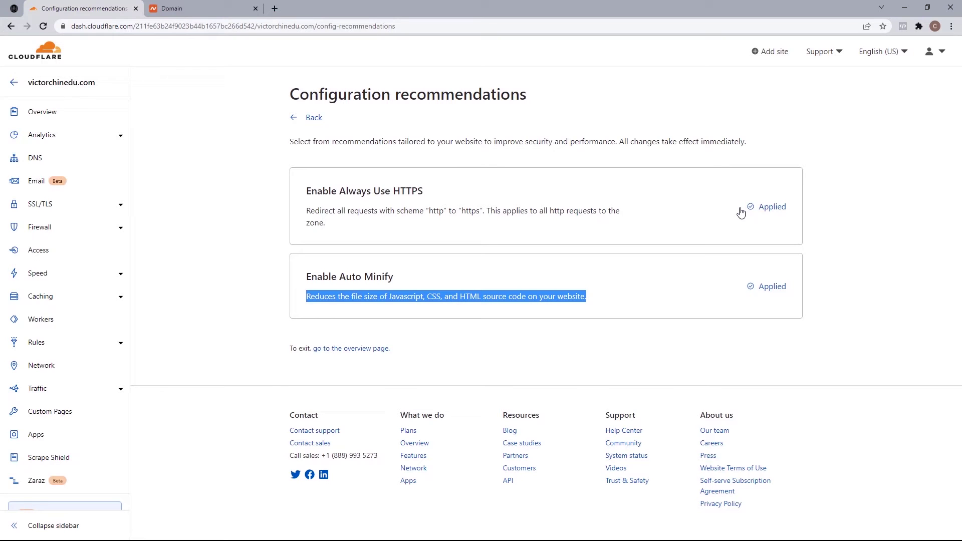
pyautogui.click(348, 350)
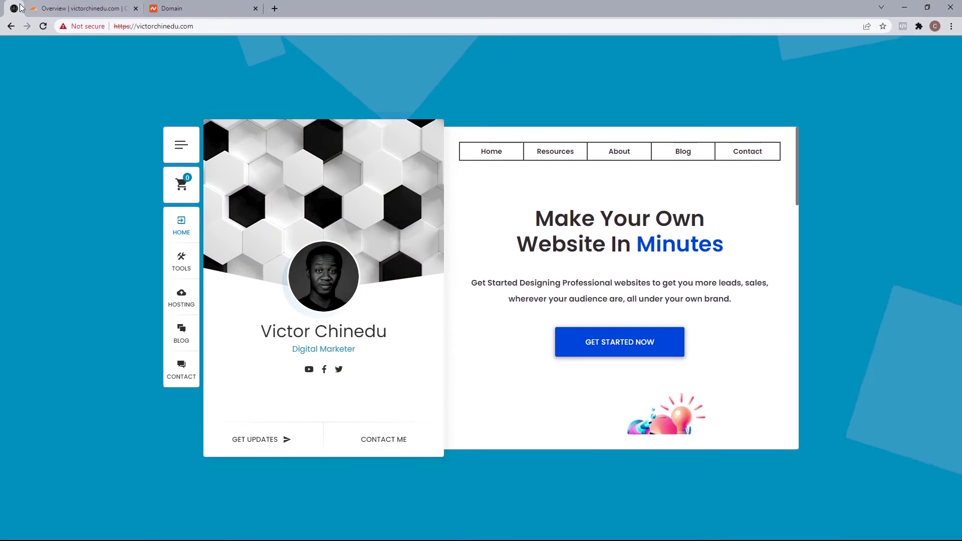
# Step: Reload the site, request a nameserver recheck, and view the site's connection security details
pyautogui.click(44, 26)
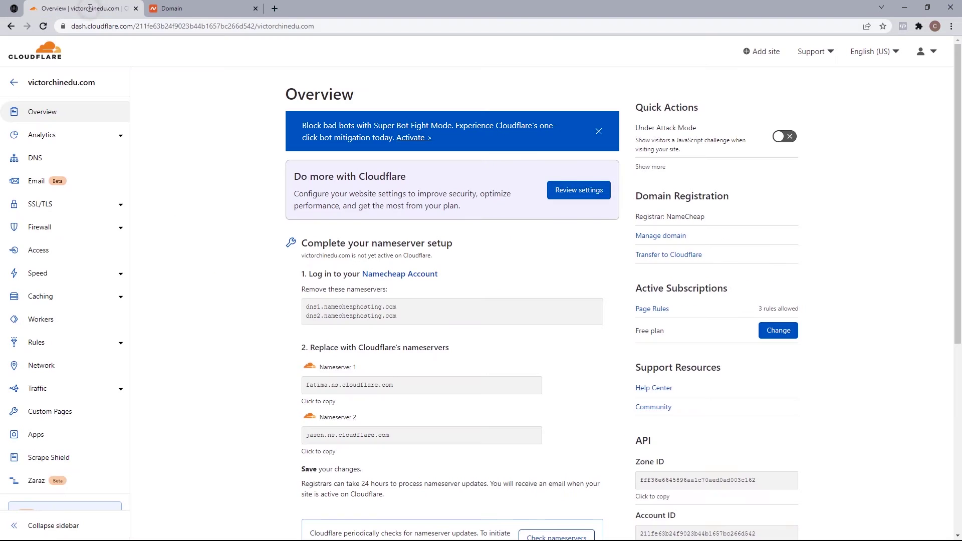
pyautogui.scroll(-2, 960, 243)
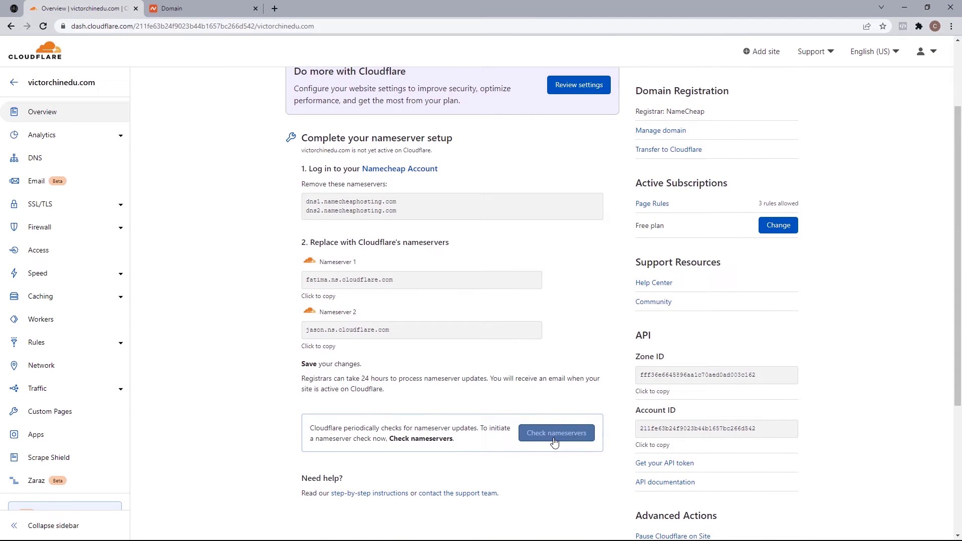
pyautogui.click(555, 440)
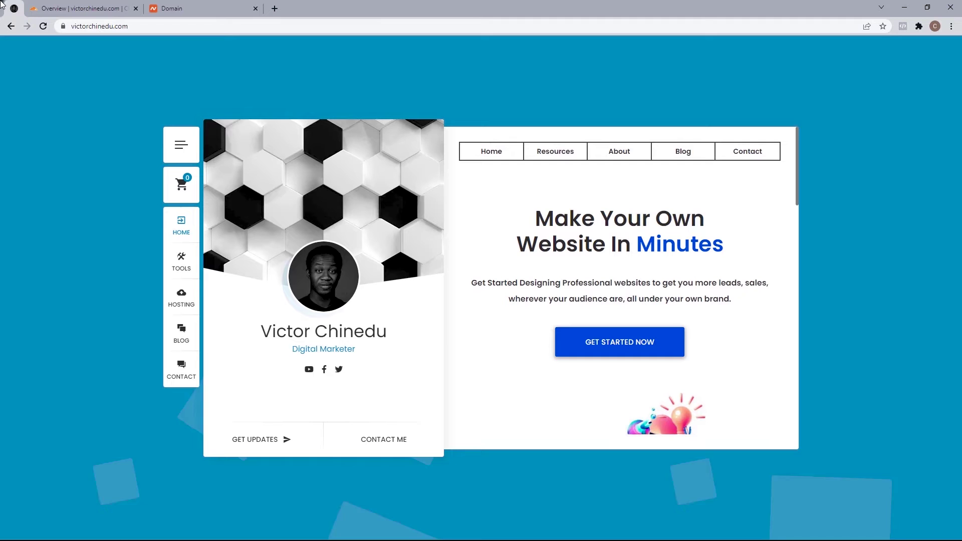
pyautogui.click(63, 30)
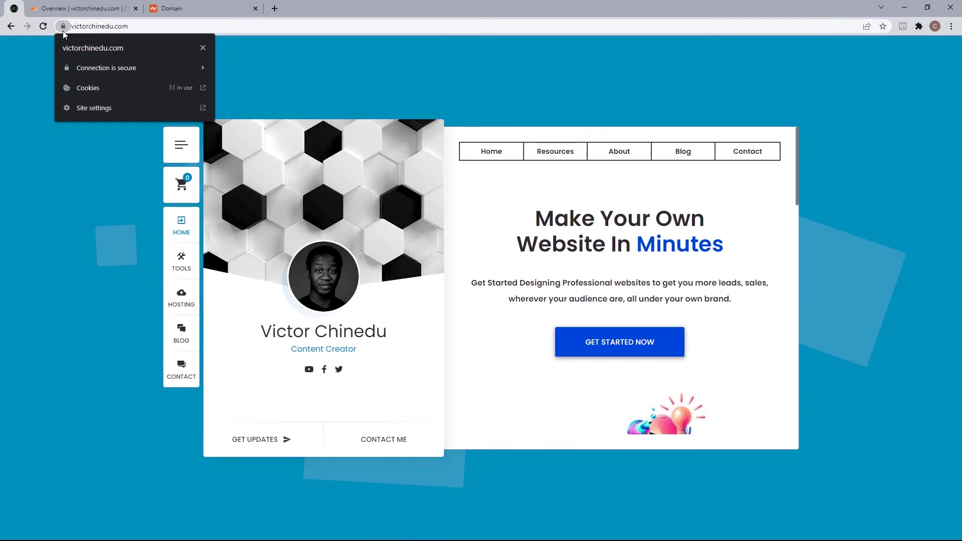
# Step: Close the site-info popup and return to the Cloudflare overview tab
pyautogui.click(63, 27)
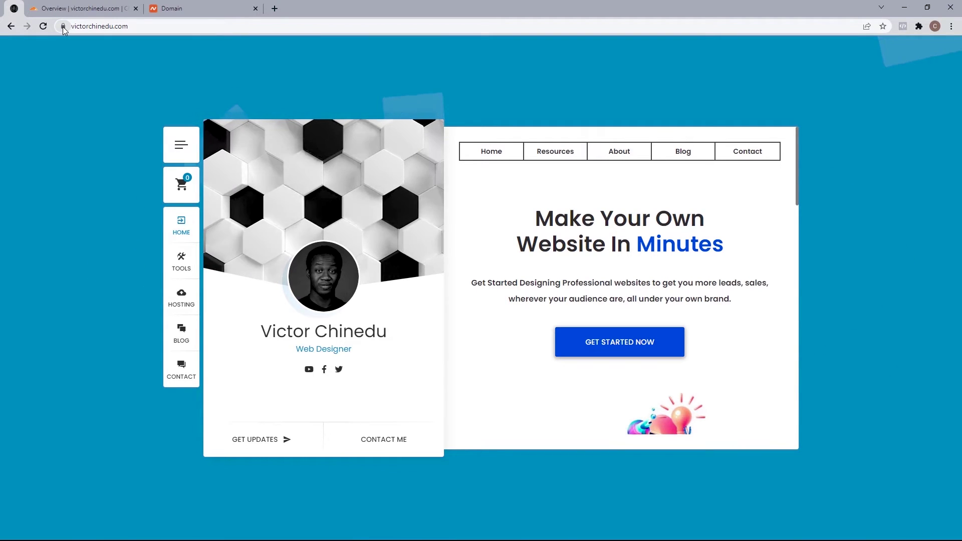
pyautogui.click(76, 9)
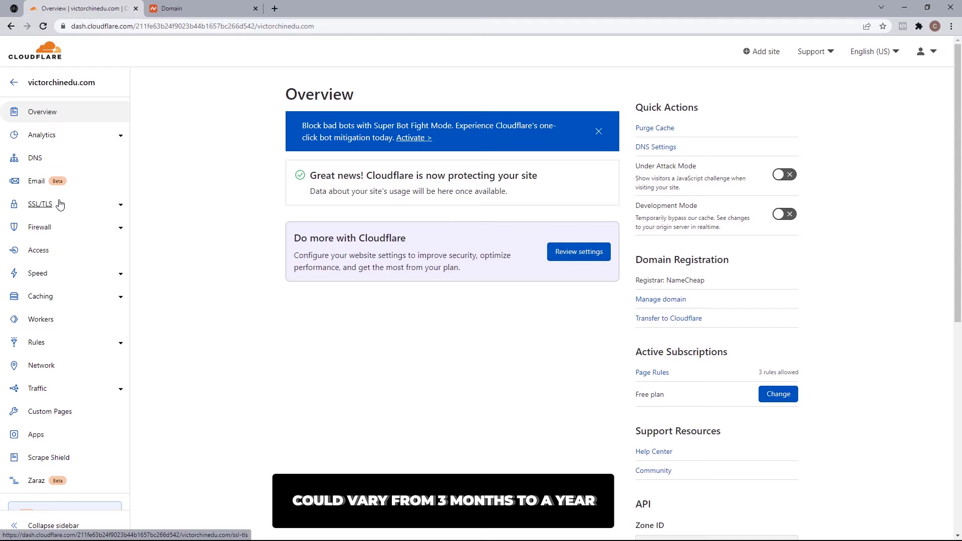
# Step: Inspect the Universal edge certificate expiring 2023-02-03, then move to the Origin Server page
pyautogui.click(87, 207)
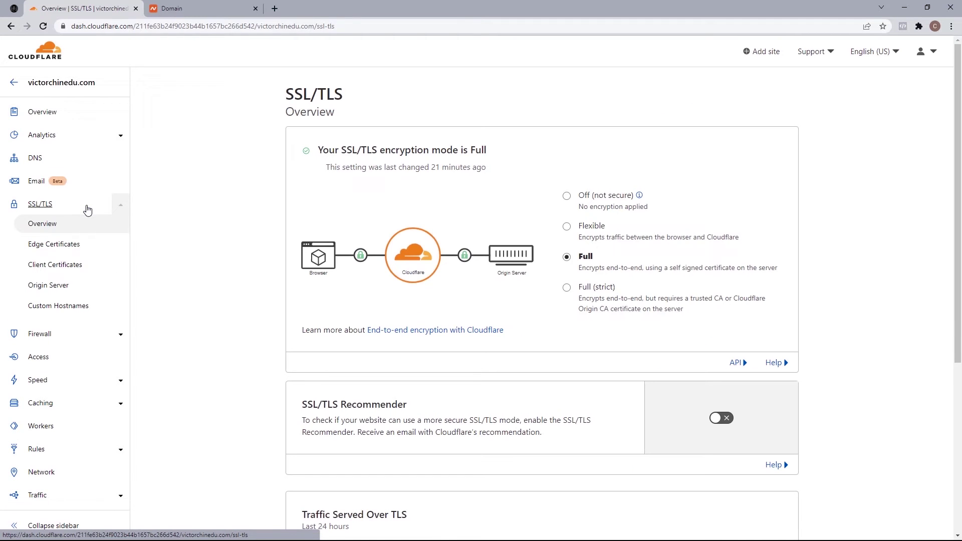
pyautogui.click(67, 248)
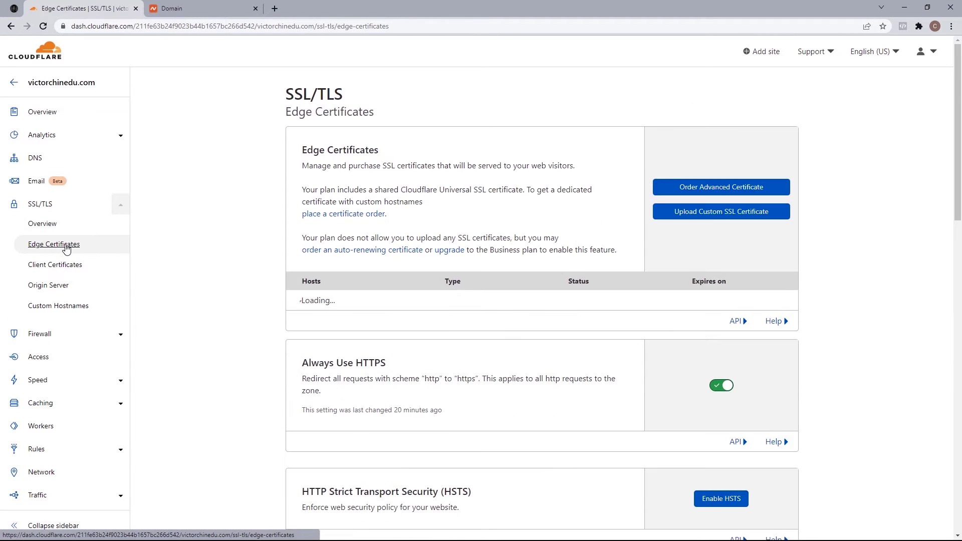
pyautogui.click(786, 306)
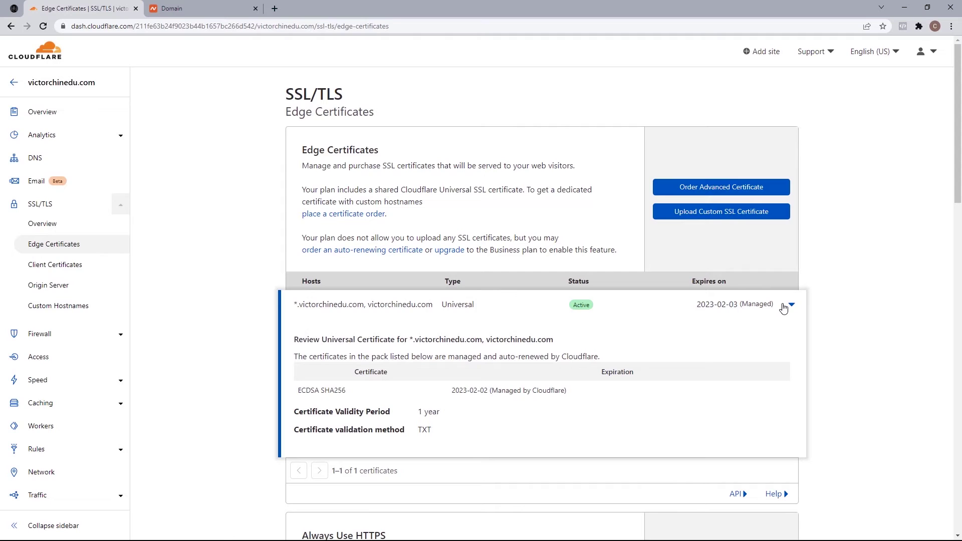
pyautogui.click(33, 285)
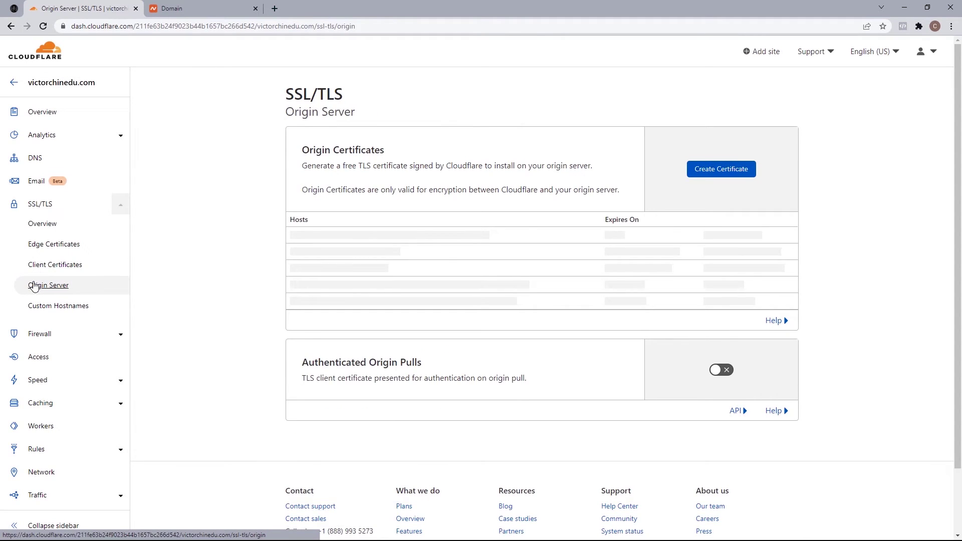
# Step: Create an RSA 2048 origin certificate for victorchinedu.com and *.victorchinedu.com with 15-year validity
pyautogui.click(724, 171)
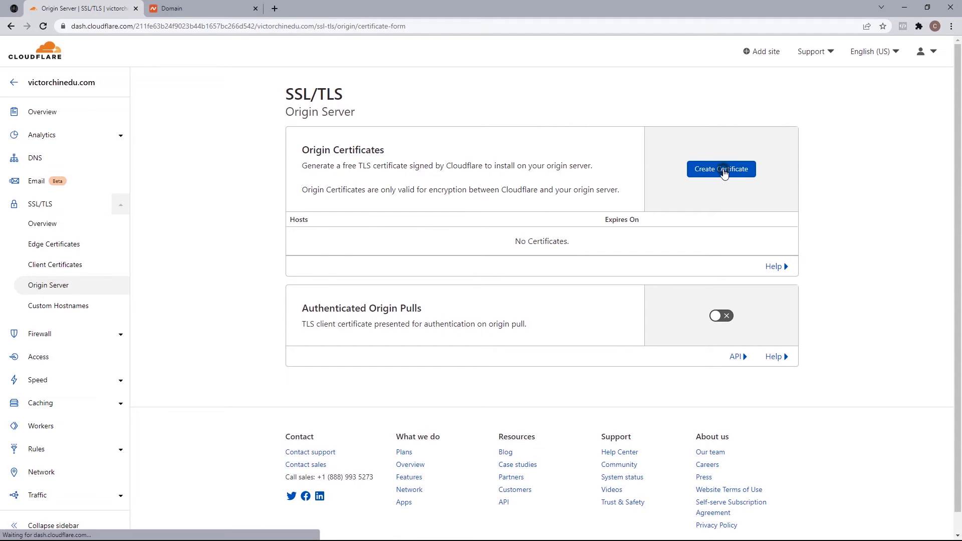
pyautogui.scroll(-1, 960, 161)
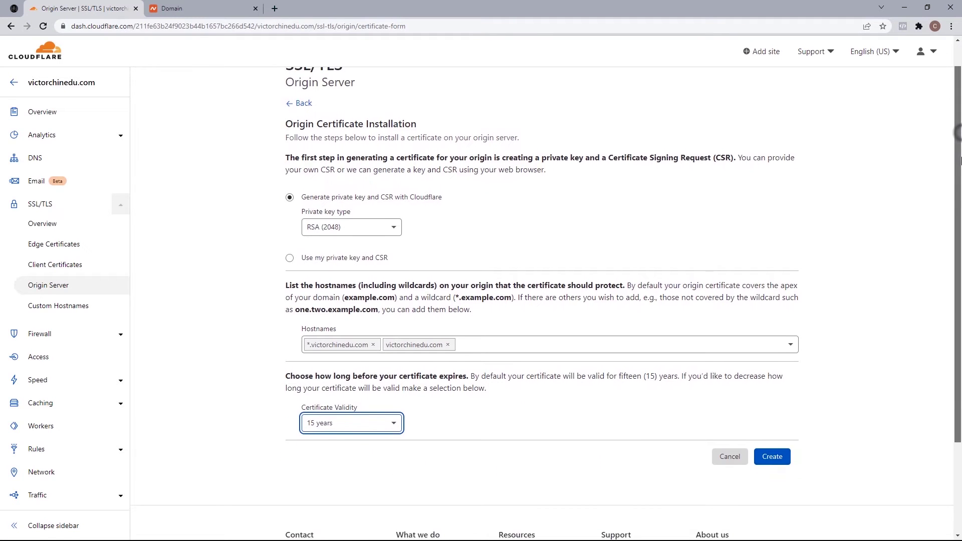
pyautogui.scroll(-1, 960, 161)
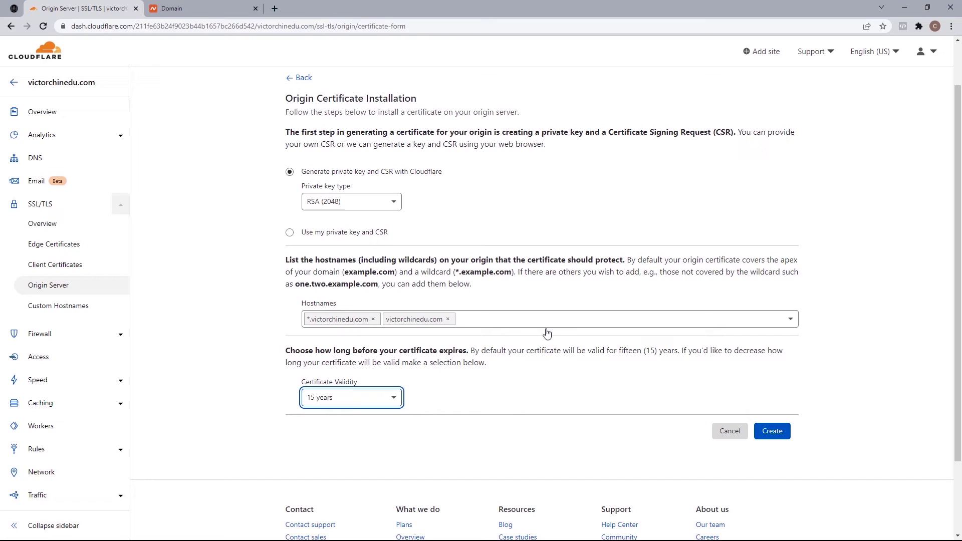
pyautogui.click(356, 404)
pyautogui.scroll(-2, 392, 431)
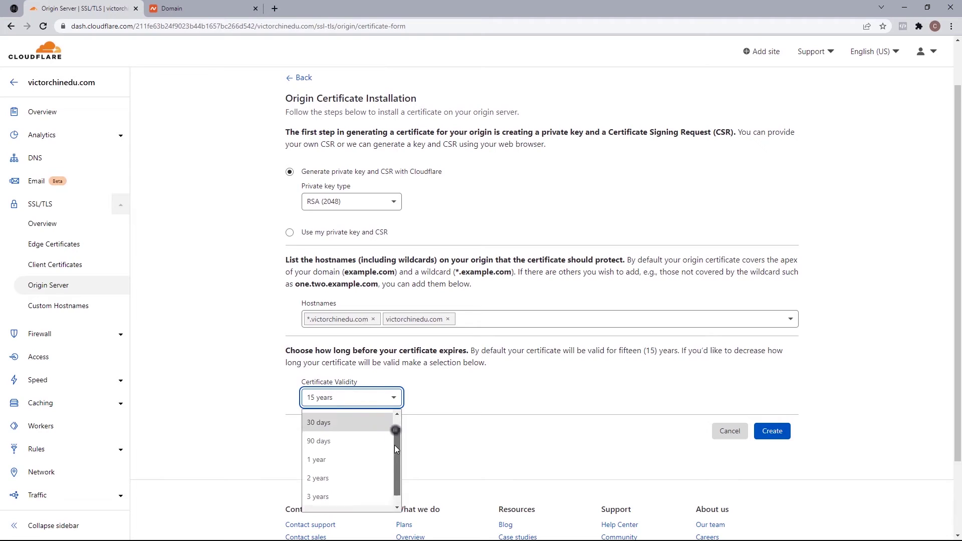
pyautogui.click(350, 500)
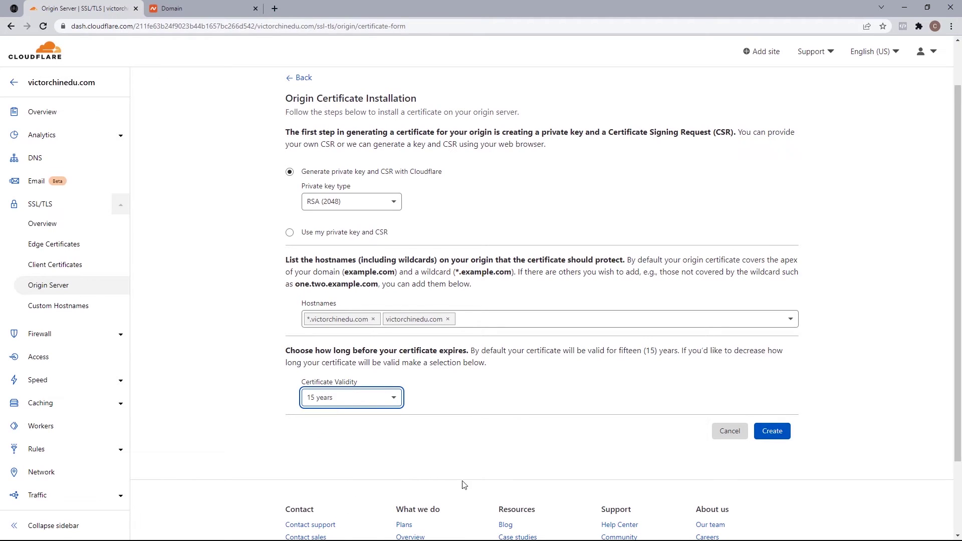
pyautogui.click(771, 435)
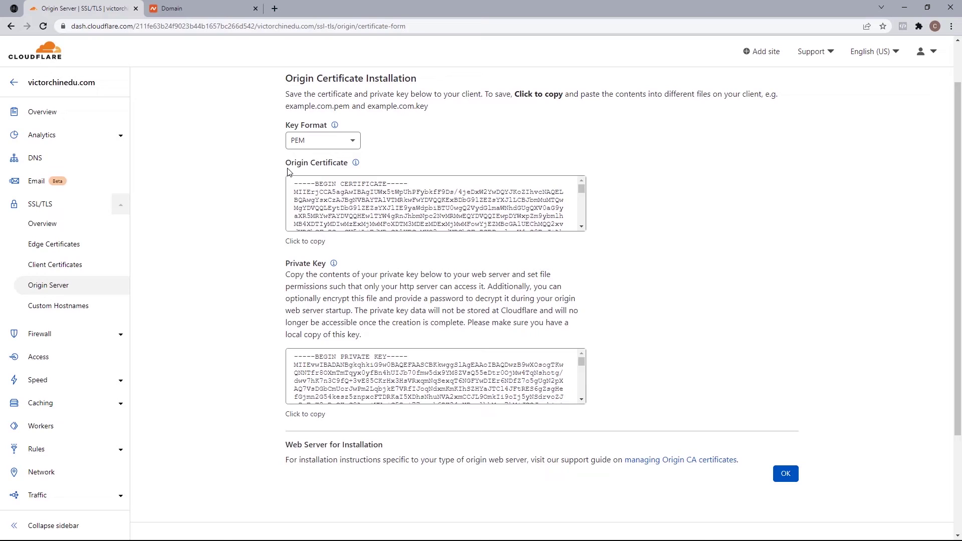
# Step: From Namecheap's Hosting List, open cPanel for the victorchinedu.com hosting account
pyautogui.click(201, 12)
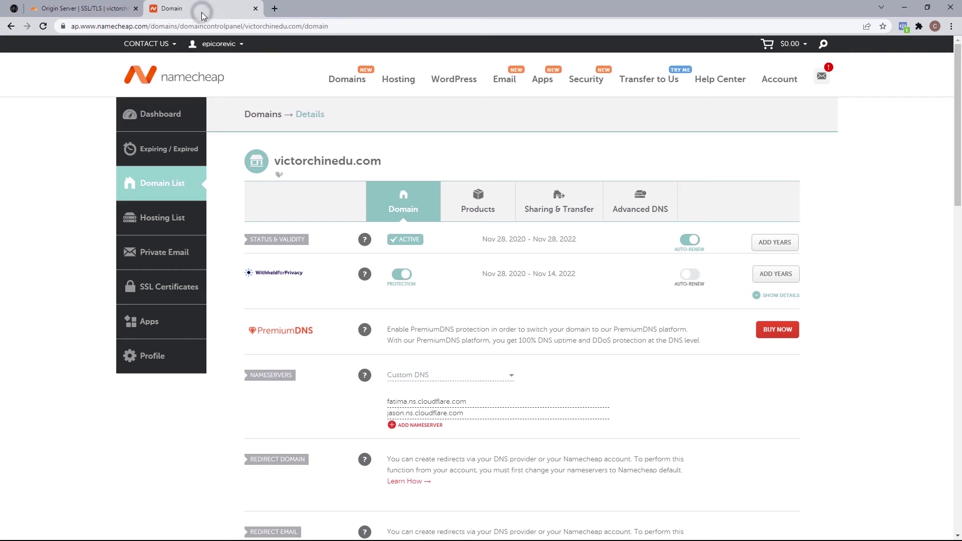
pyautogui.click(148, 222)
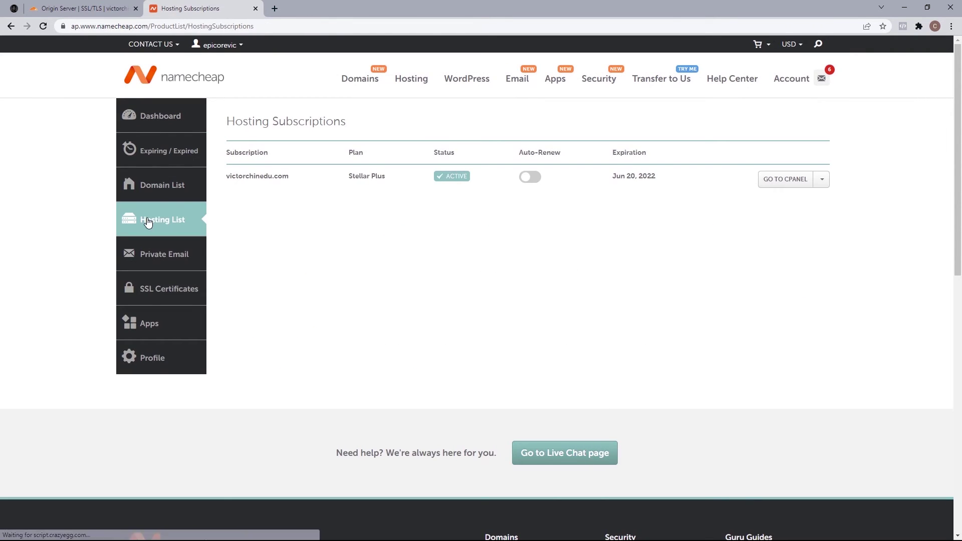
pyautogui.click(782, 188)
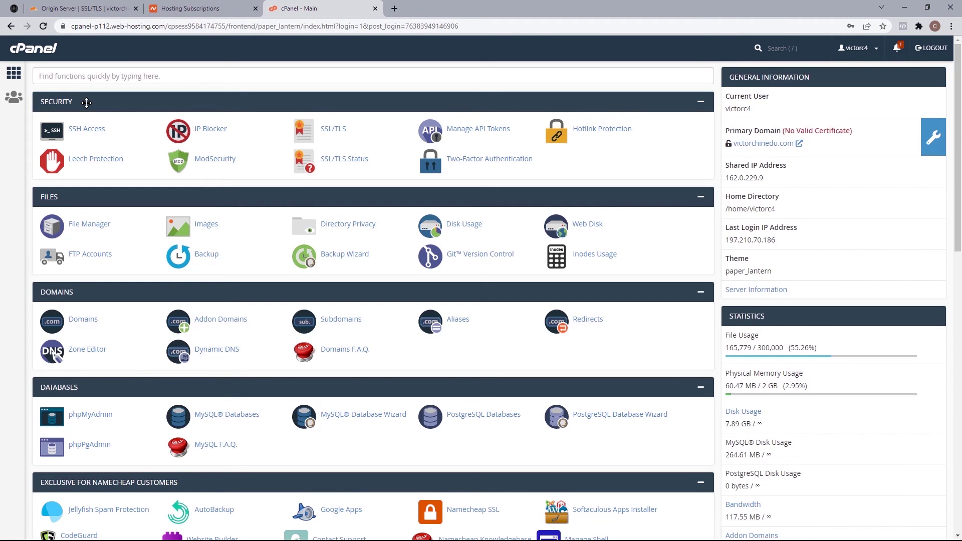
# Step: Go to SSL/TLS > Manage SSL sites and choose victorchinedu.com as the domain to install on
pyautogui.click(97, 74)
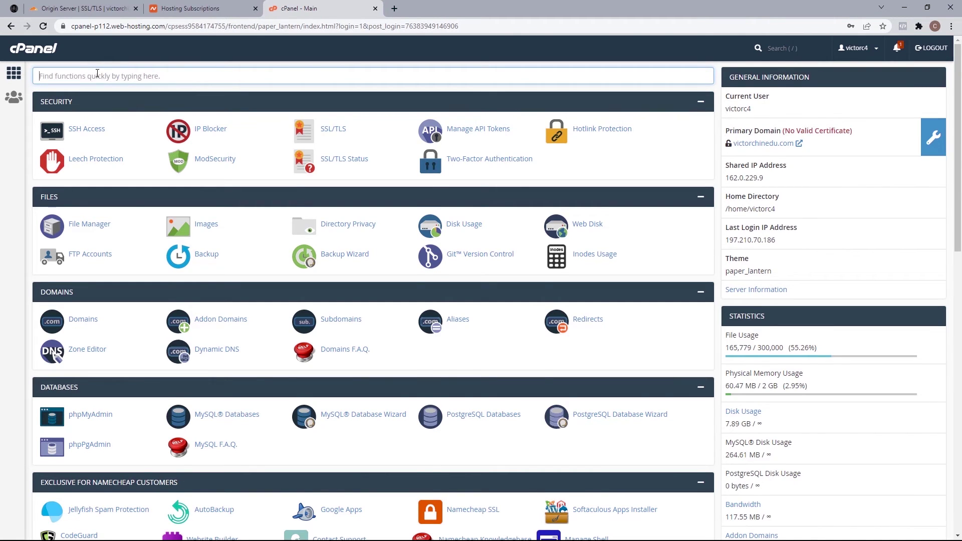
pyautogui.write('SSL/TLS')
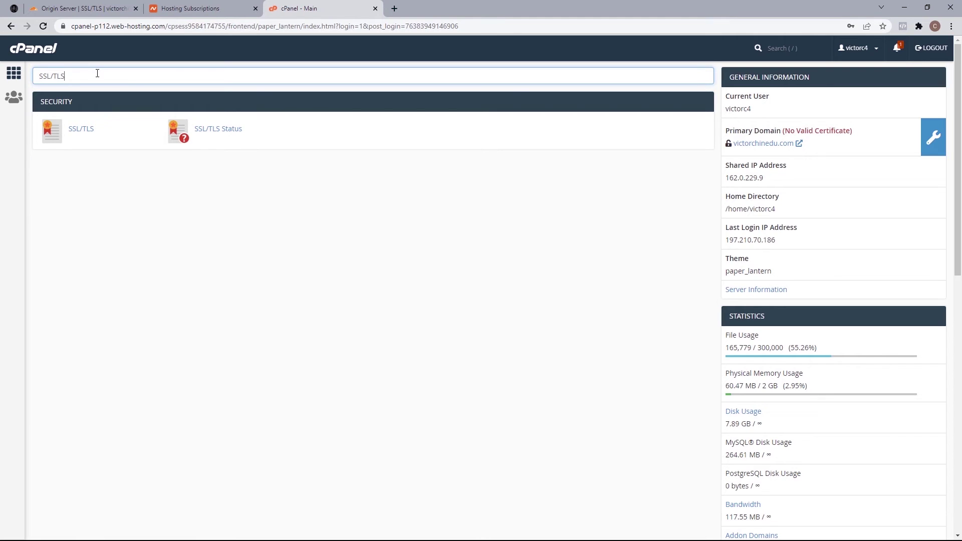
pyautogui.click(79, 130)
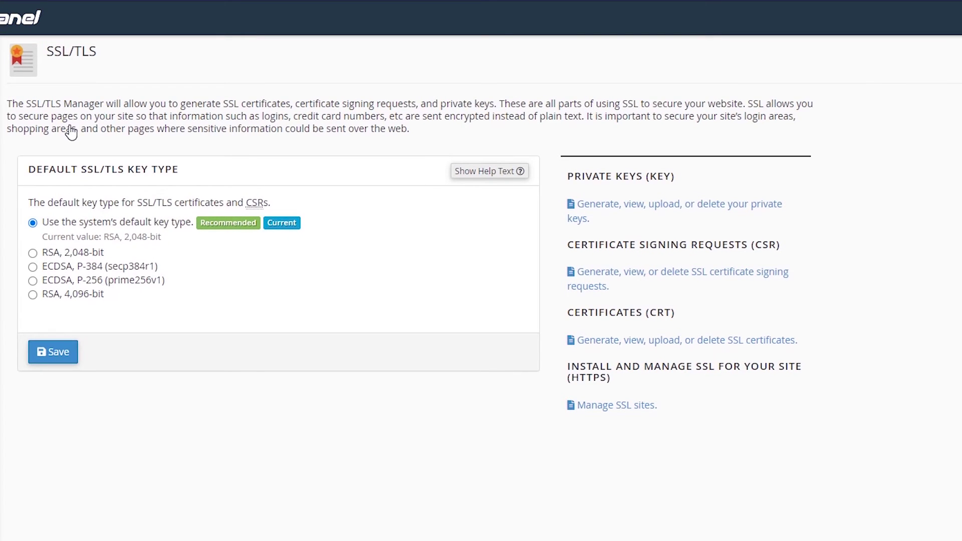
pyautogui.click(605, 411)
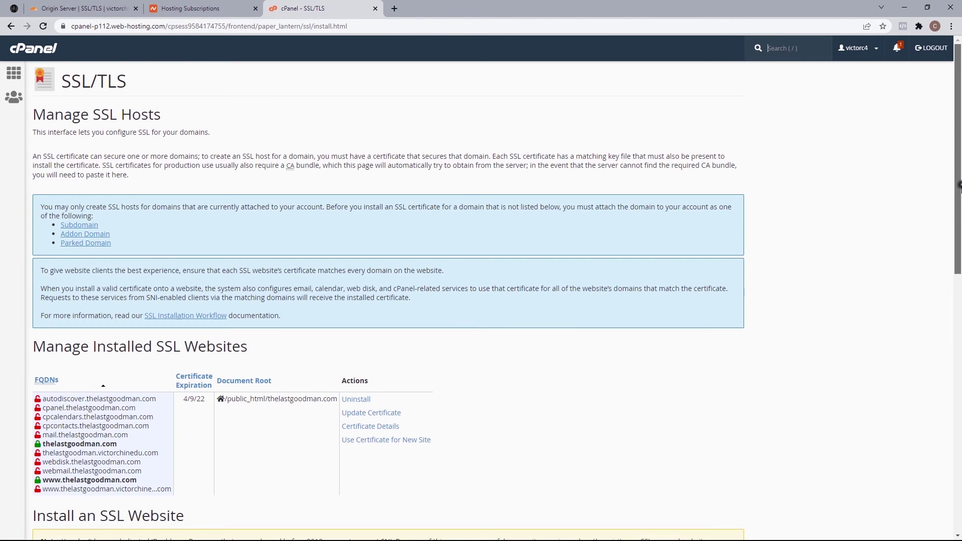
pyautogui.moveTo(960, 194); pyautogui.dragTo(961, 391)
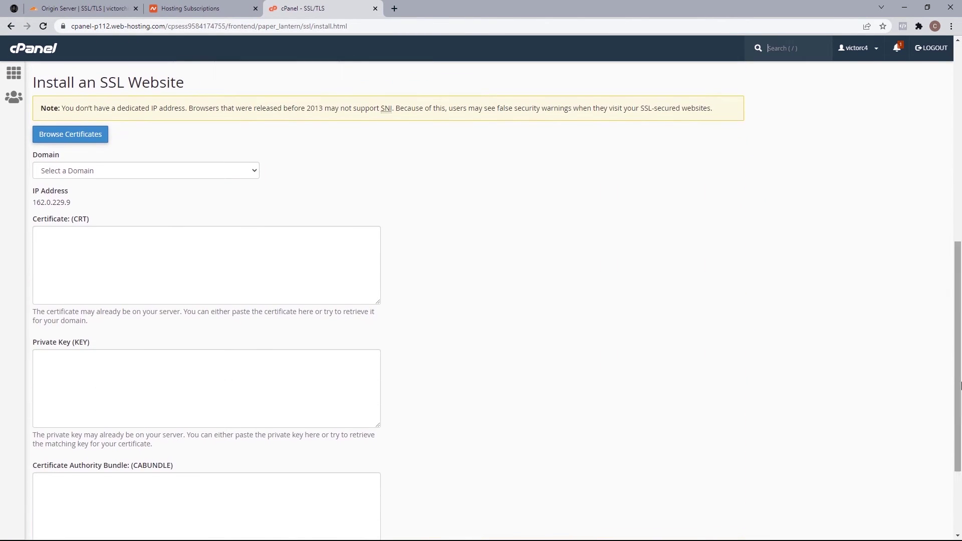
pyautogui.click(189, 172)
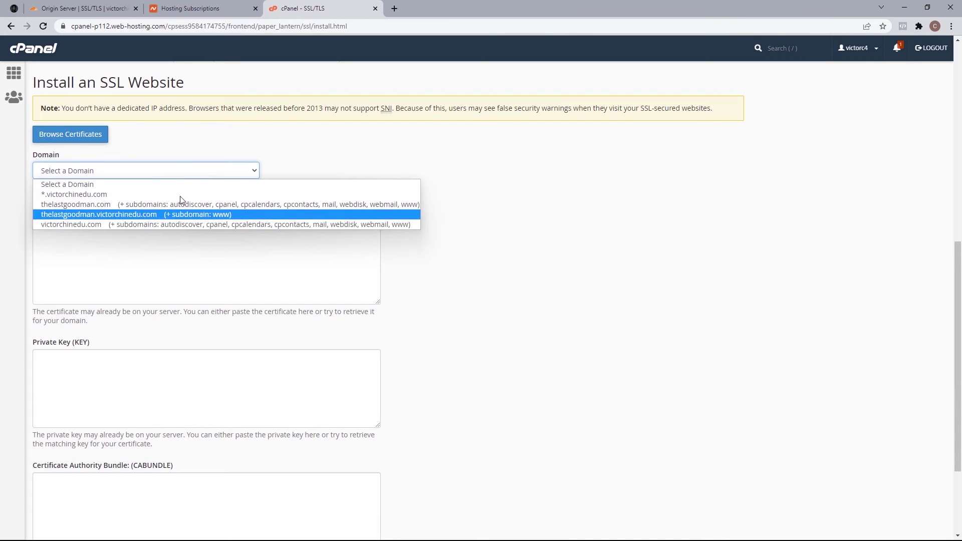
pyautogui.click(169, 225)
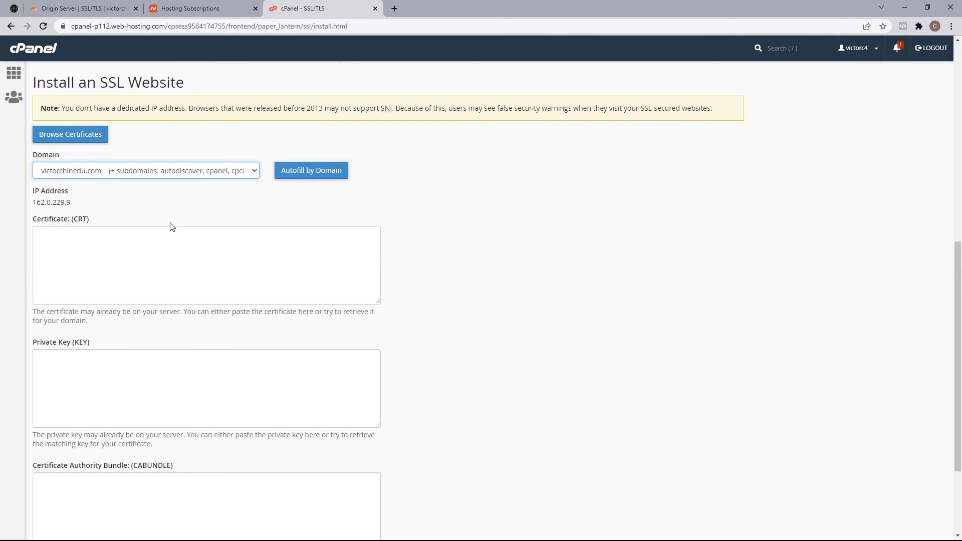
# Step: Copy the Cloudflare origin certificate and paste it into cPanel's Certificate (CRT) field
pyautogui.click(98, 9)
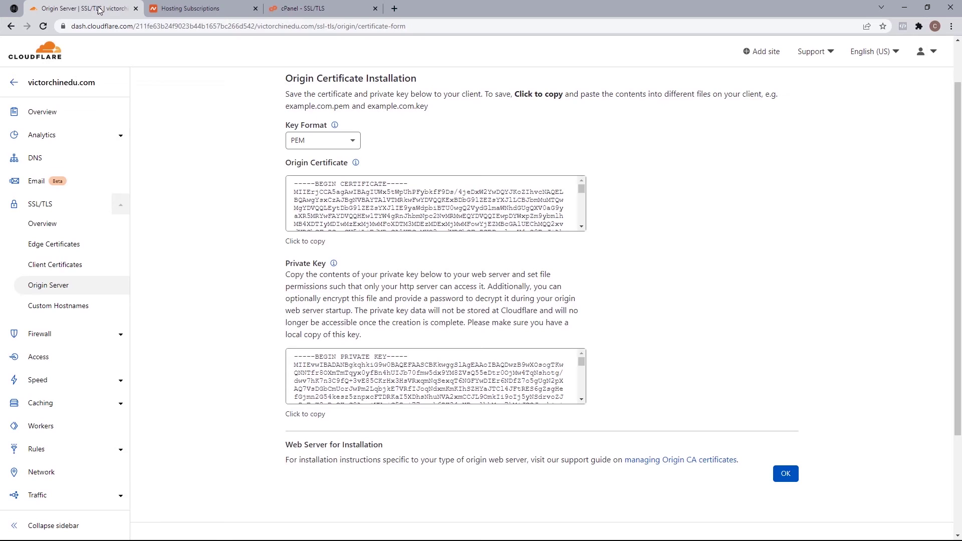
pyautogui.click(308, 245)
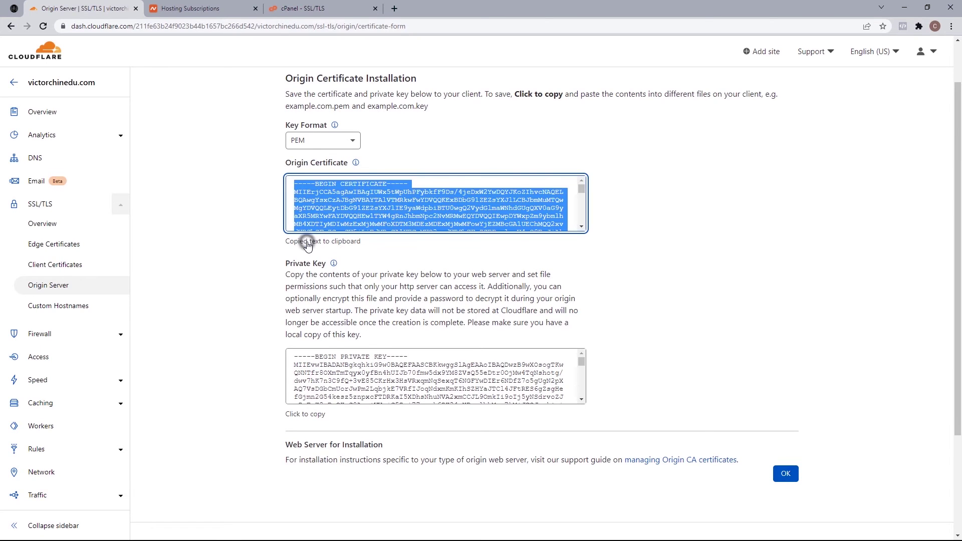
pyautogui.click(322, 13)
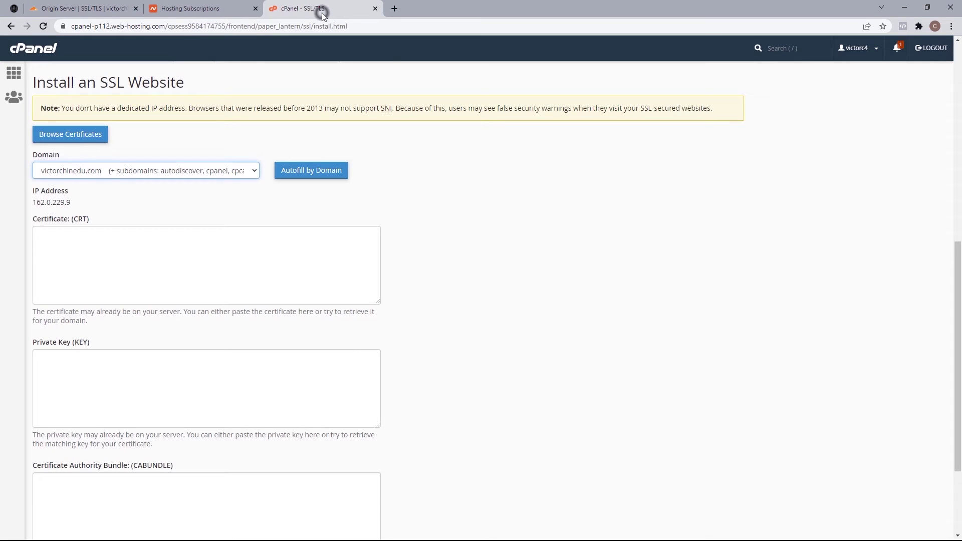
pyautogui.rightClick(106, 236)
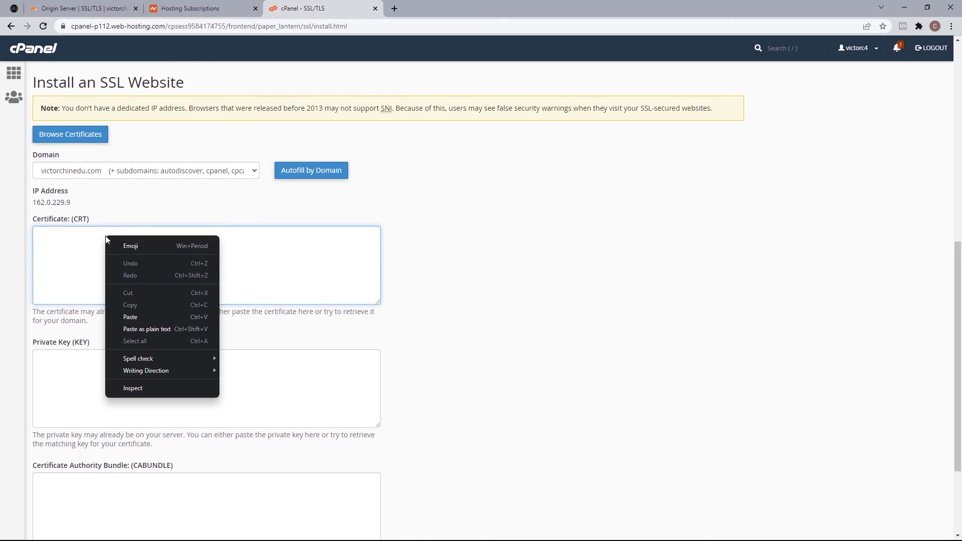
pyautogui.click(143, 317)
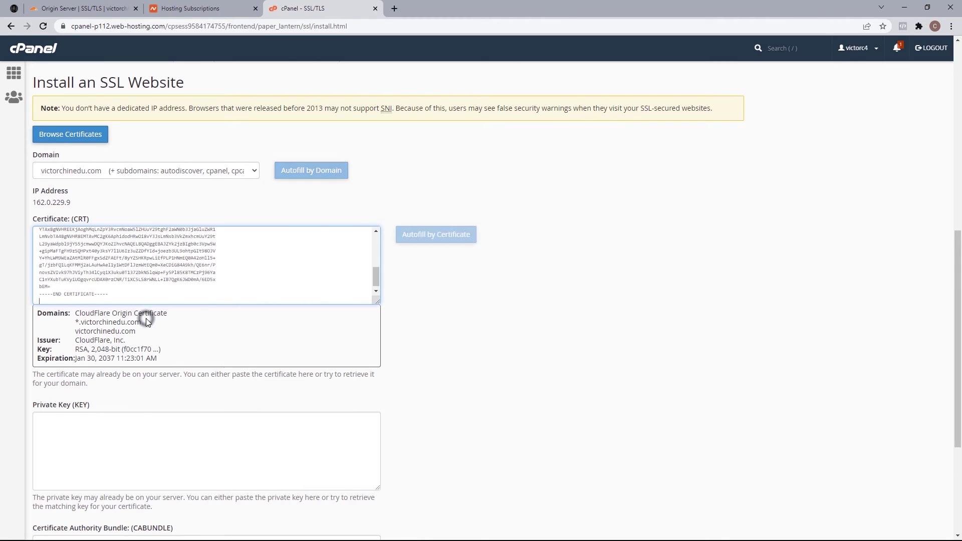
# Step: Copy the Cloudflare private key and paste it into cPanel's Private Key field
pyautogui.click(91, 6)
pyautogui.click(302, 420)
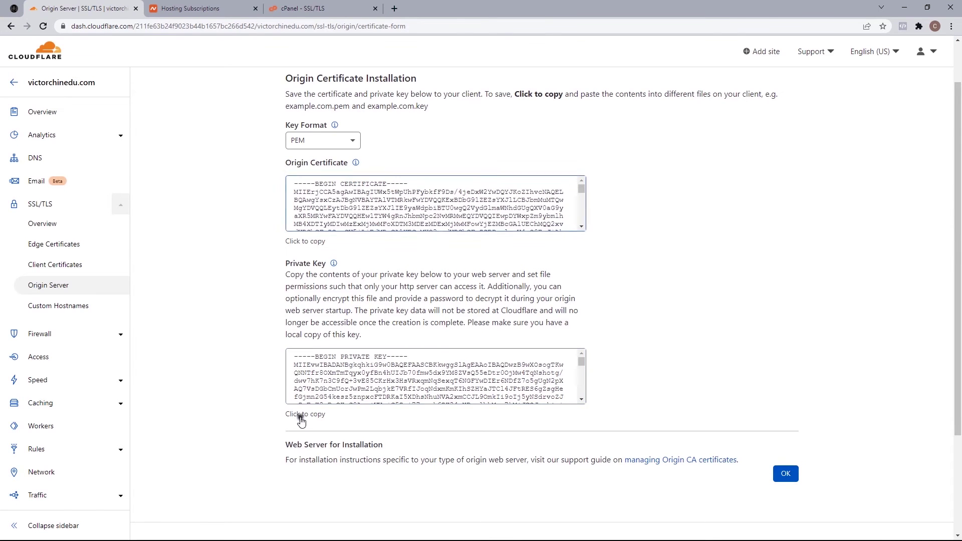
pyautogui.click(302, 419)
pyautogui.click(308, 12)
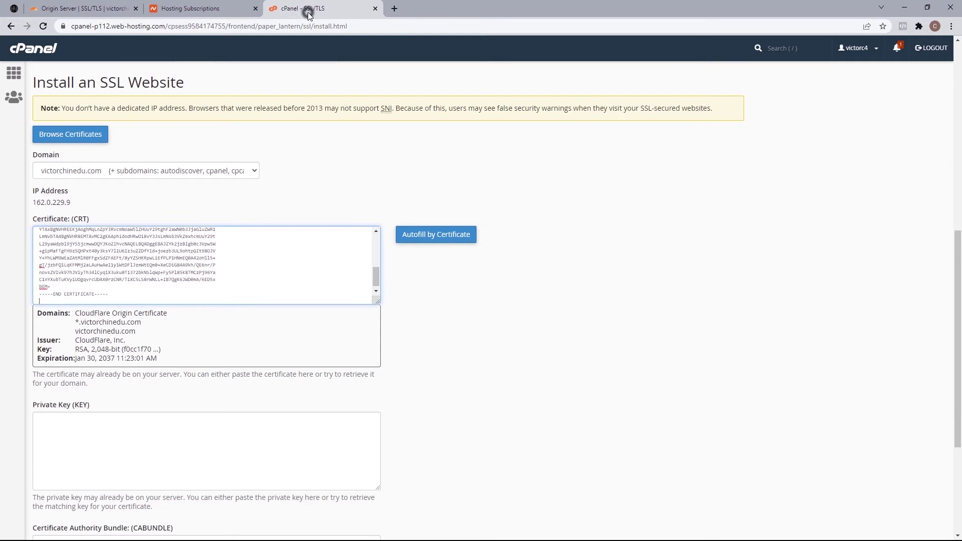
pyautogui.click(123, 416)
pyautogui.rightClick(123, 416)
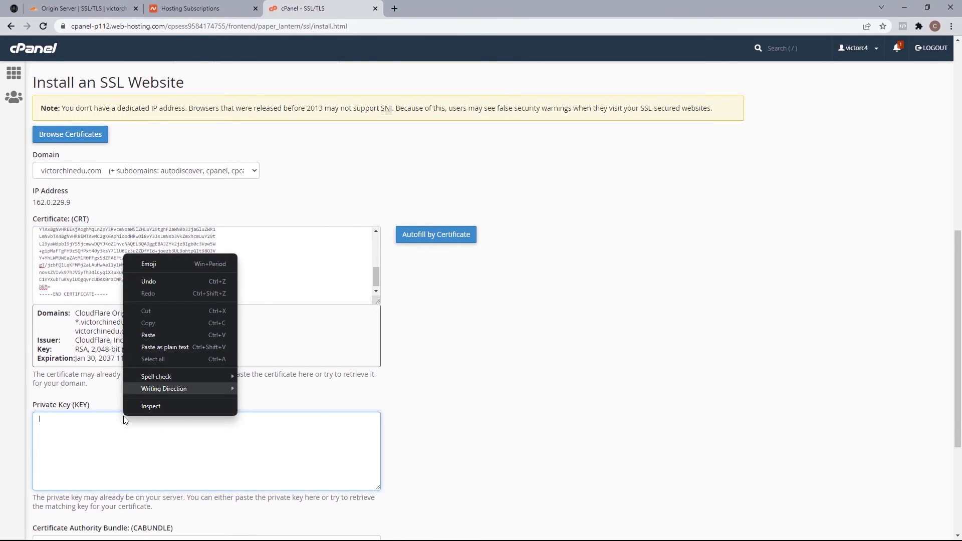
pyautogui.click(152, 335)
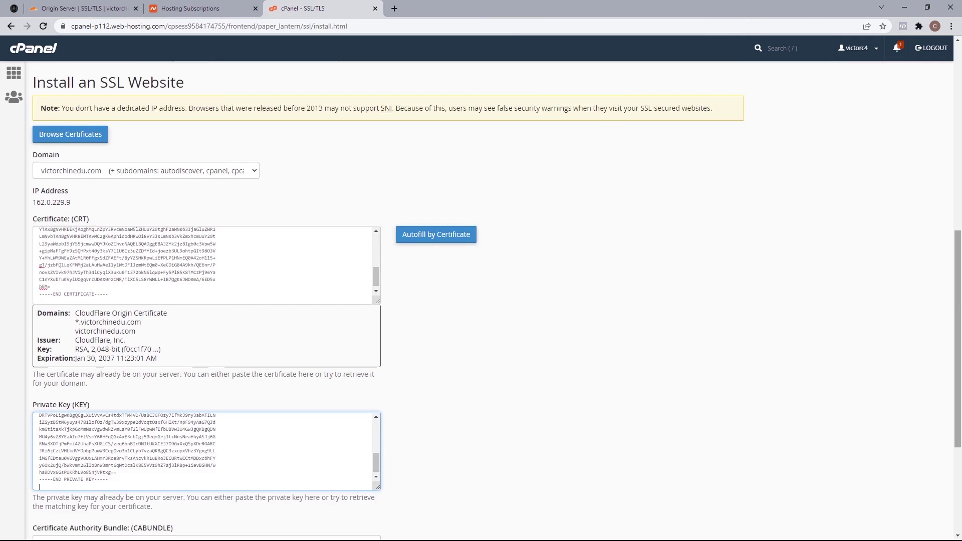
pyautogui.moveTo(959, 310); pyautogui.dragTo(961, 396)
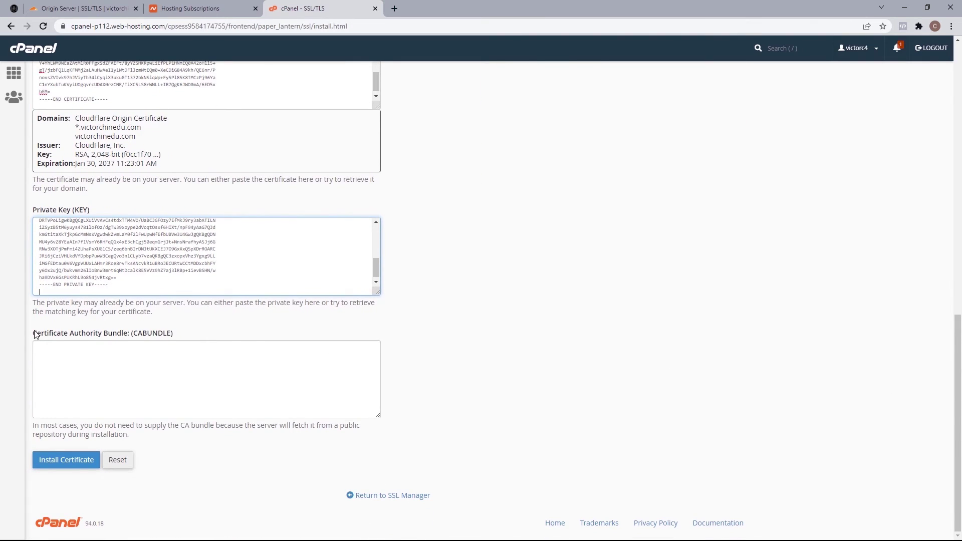
# Step: Autofill the CA bundle by certificate and install the SSL certificate for victorchinedu.com
pyautogui.moveTo(35, 334); pyautogui.dragTo(175, 340)
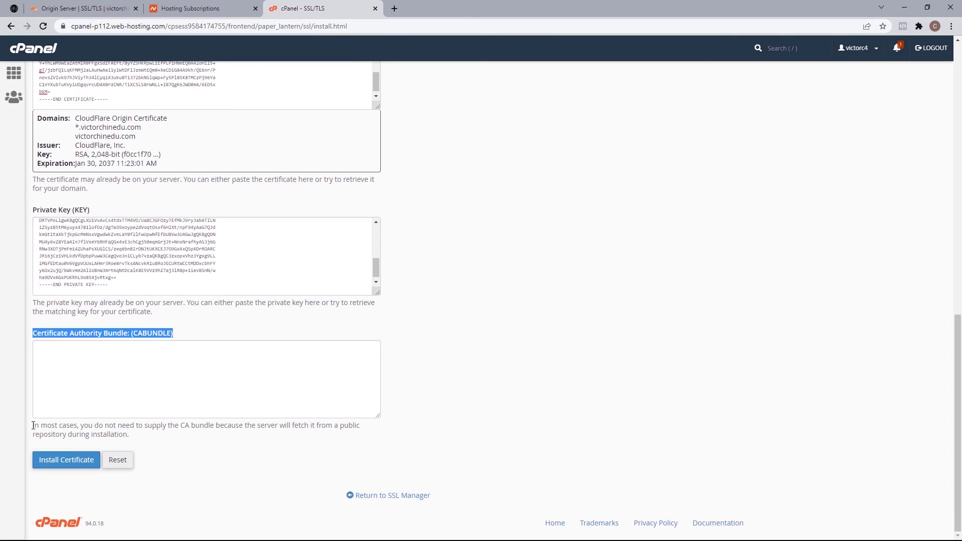
pyautogui.moveTo(34, 426); pyautogui.dragTo(131, 436)
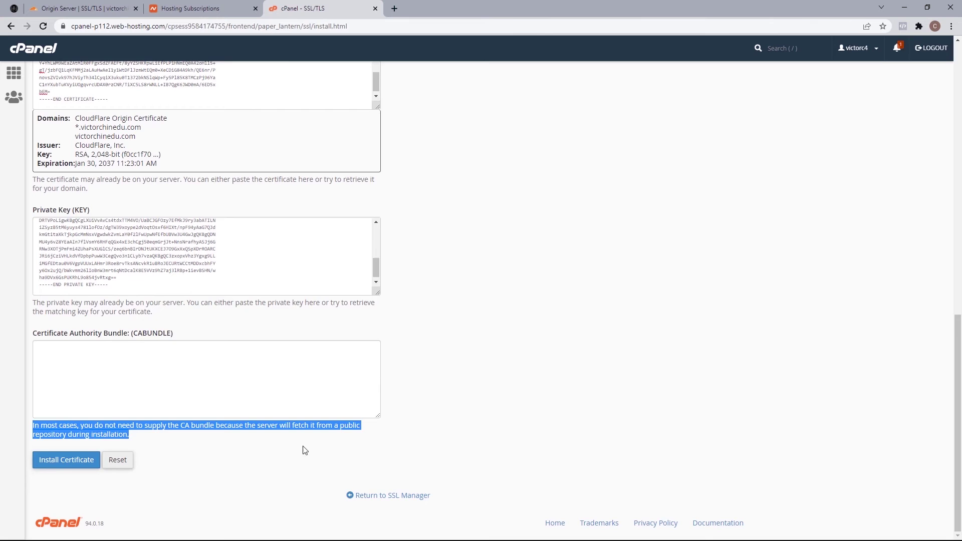
pyautogui.scroll(2, 958, 404)
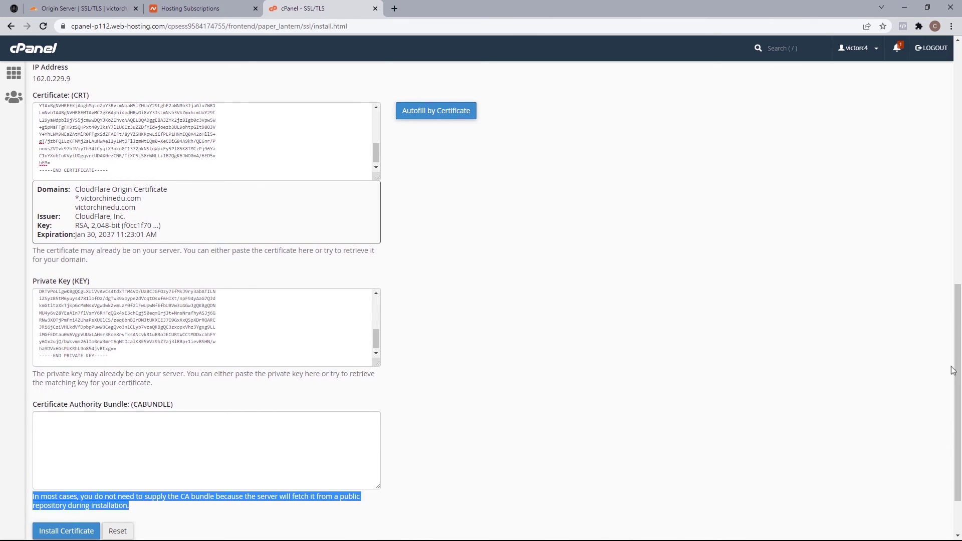
pyautogui.click(429, 111)
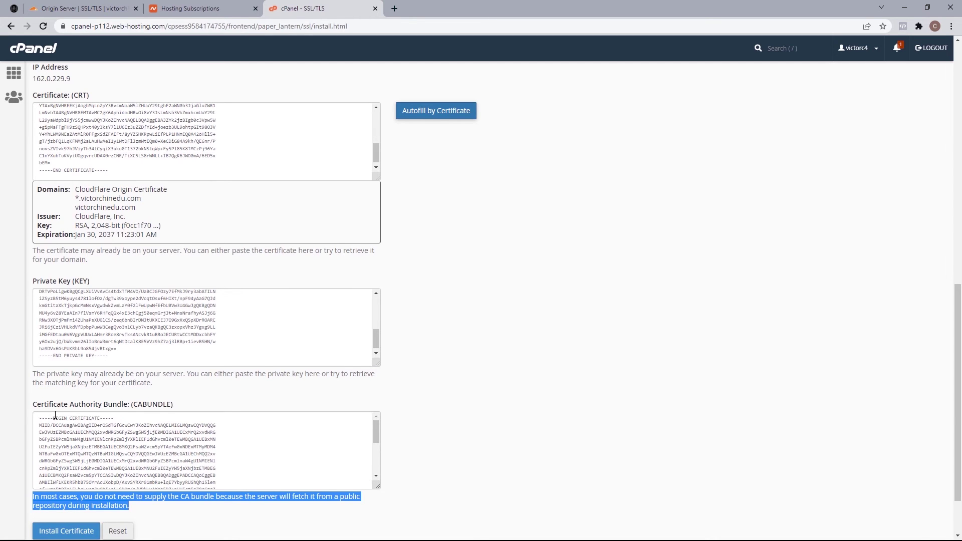
pyautogui.scroll(-1, 35, 420)
pyautogui.click(61, 481)
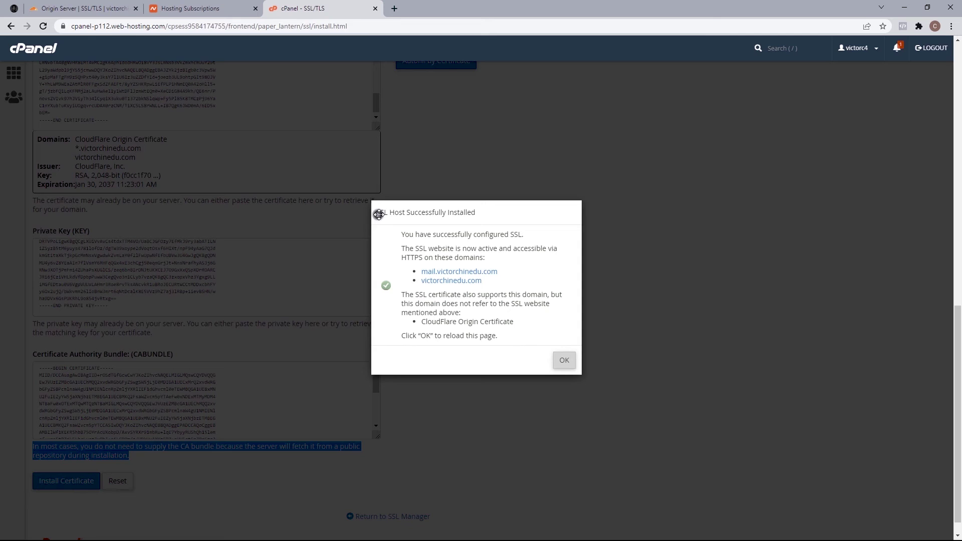
# Step: Acknowledge the successful install and check victorchinedu.com's certificate expires 1/30/37
pyautogui.click(573, 361)
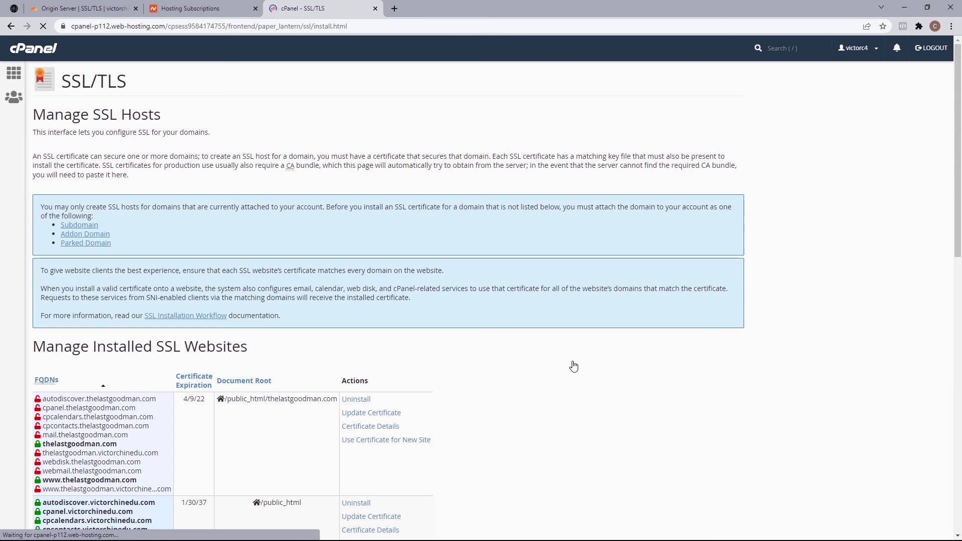
pyautogui.scroll(-3, 572, 359)
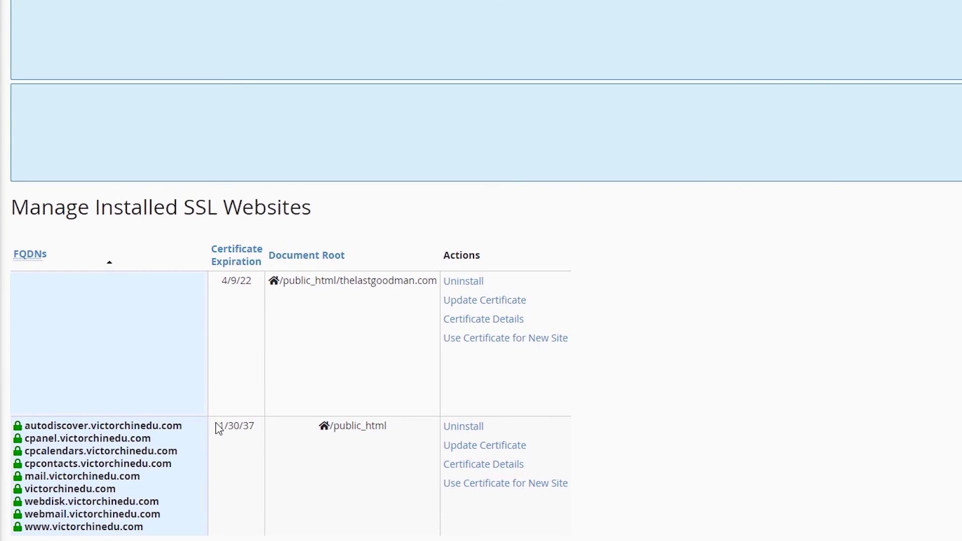
pyautogui.moveTo(218, 428); pyautogui.dragTo(259, 431)
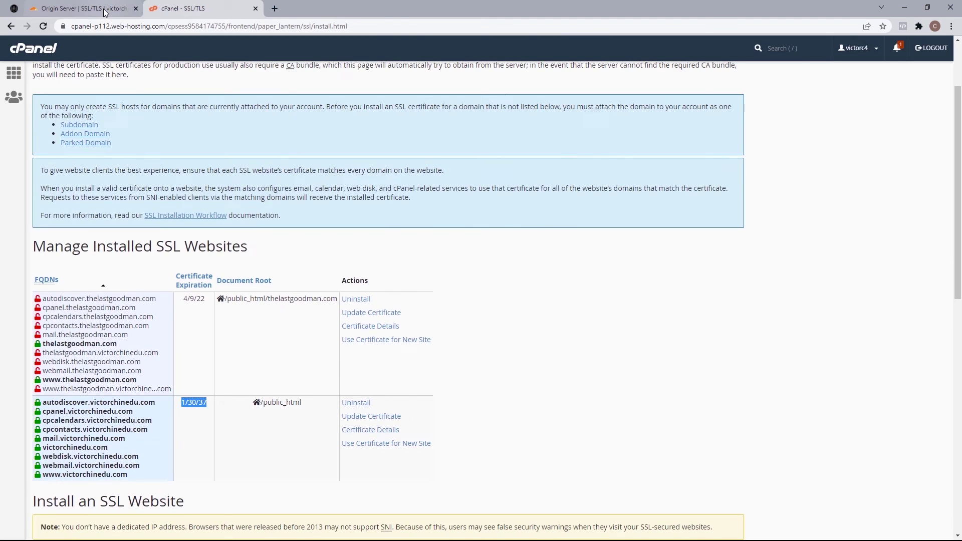
# Step: Finish Cloudflare's origin certificate setup and check the certificate's Jan 30, 2037 expiry
pyautogui.click(100, 9)
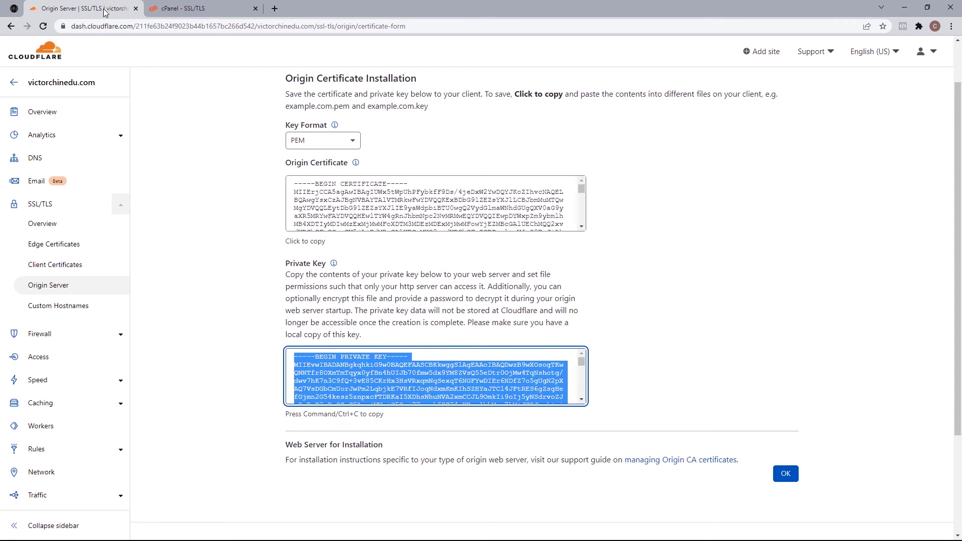
pyautogui.click(786, 474)
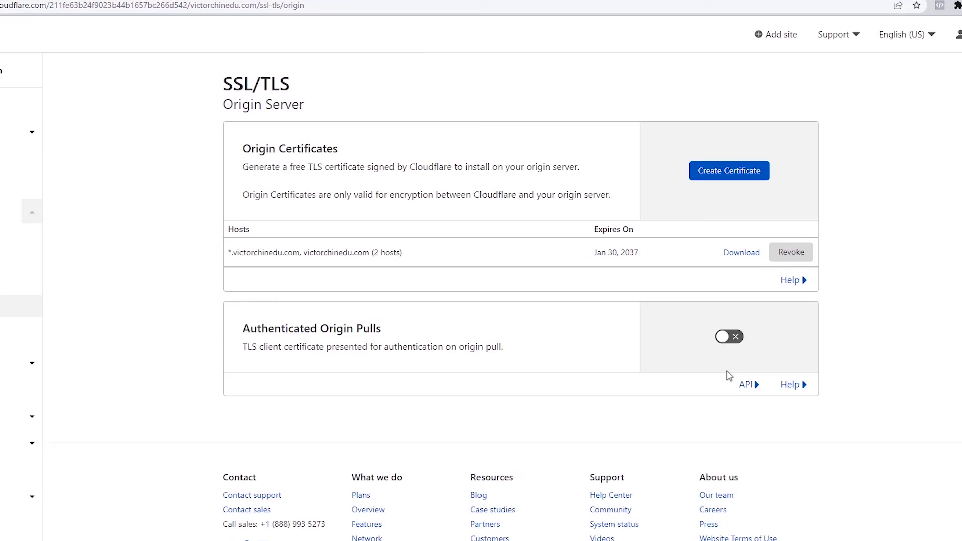
pyautogui.moveTo(649, 252); pyautogui.dragTo(595, 253)
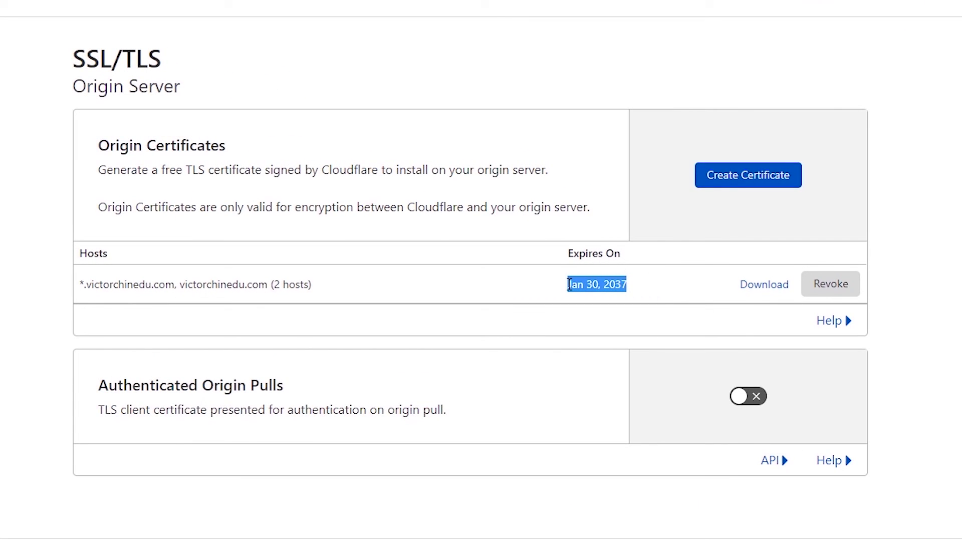
# Step: Reload victorchinedu.com in Chrome to confirm it loads over HTTPS
pyautogui.click(14, 8)
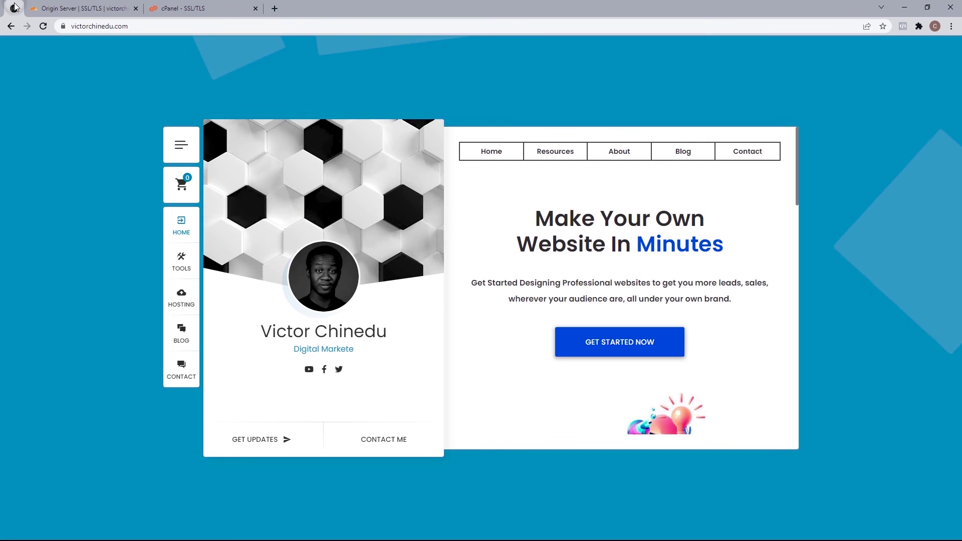
pyautogui.click(43, 26)
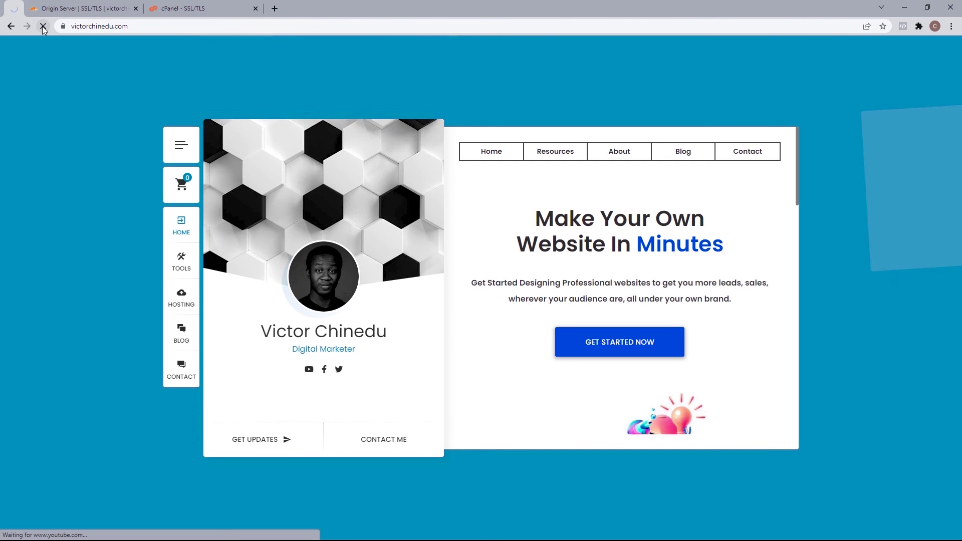